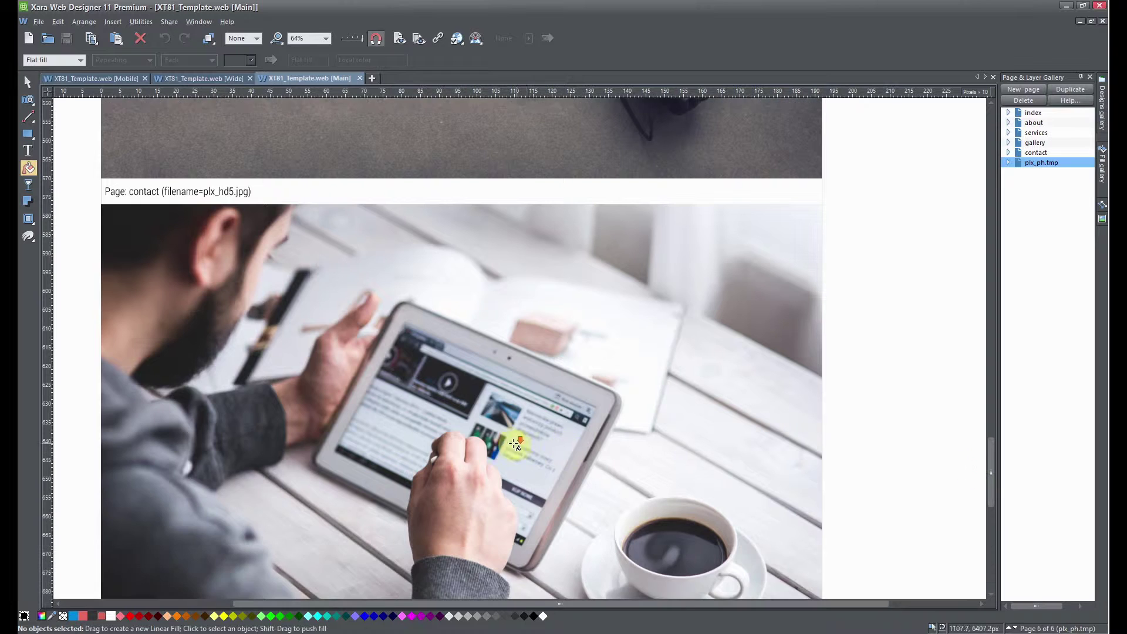
Lengthen the plx_ph.tmp page downward and place a duplicate of its last photo just below the original, at about X 13 px, Y 7194 px.
{"action": "scroll", "coordinate": [495, 441], "scroll_direction": "down", "scroll_amount": 1}
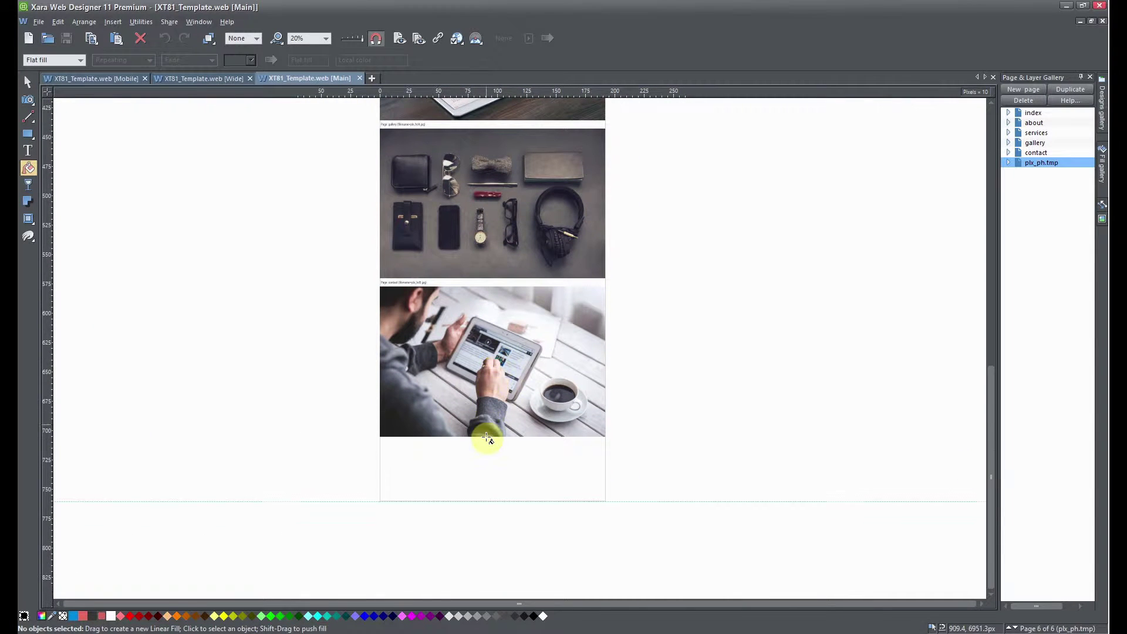
{"action": "key", "text": "F2"}
{"action": "scroll", "coordinate": [475, 400], "scroll_direction": "down", "scroll_amount": 2}
{"action": "scroll", "coordinate": [478, 384], "scroll_direction": "down", "scroll_amount": 1}
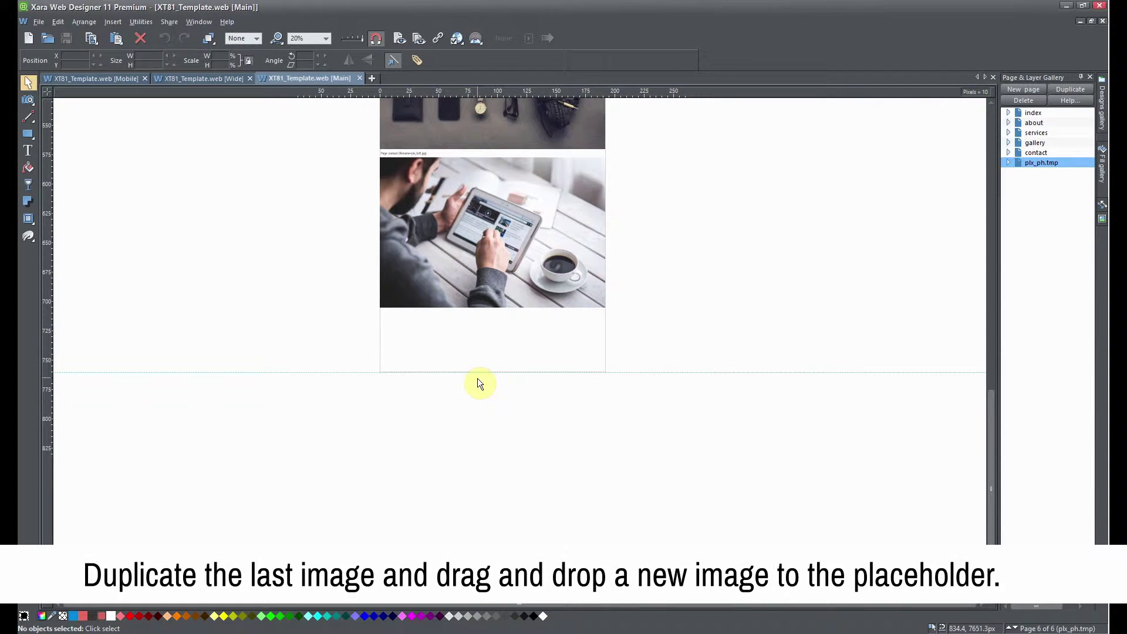
{"action": "left_click_drag", "start_coordinate": [470, 516], "coordinate": [469, 516]}
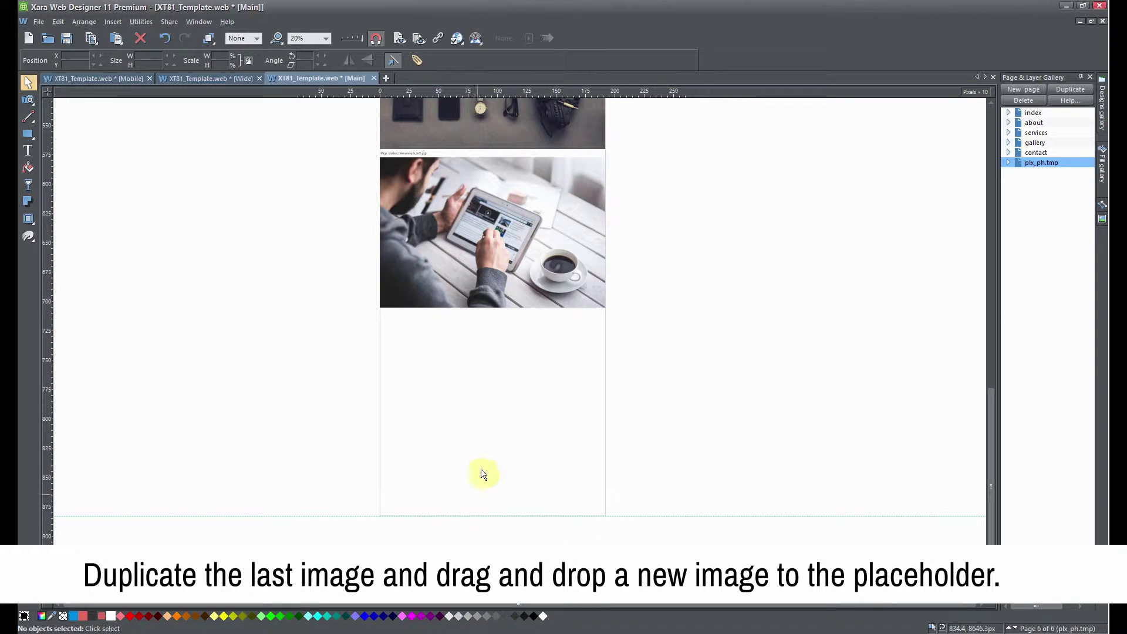
{"action": "left_click_drag", "start_coordinate": [506, 256], "coordinate": [508, 423]}
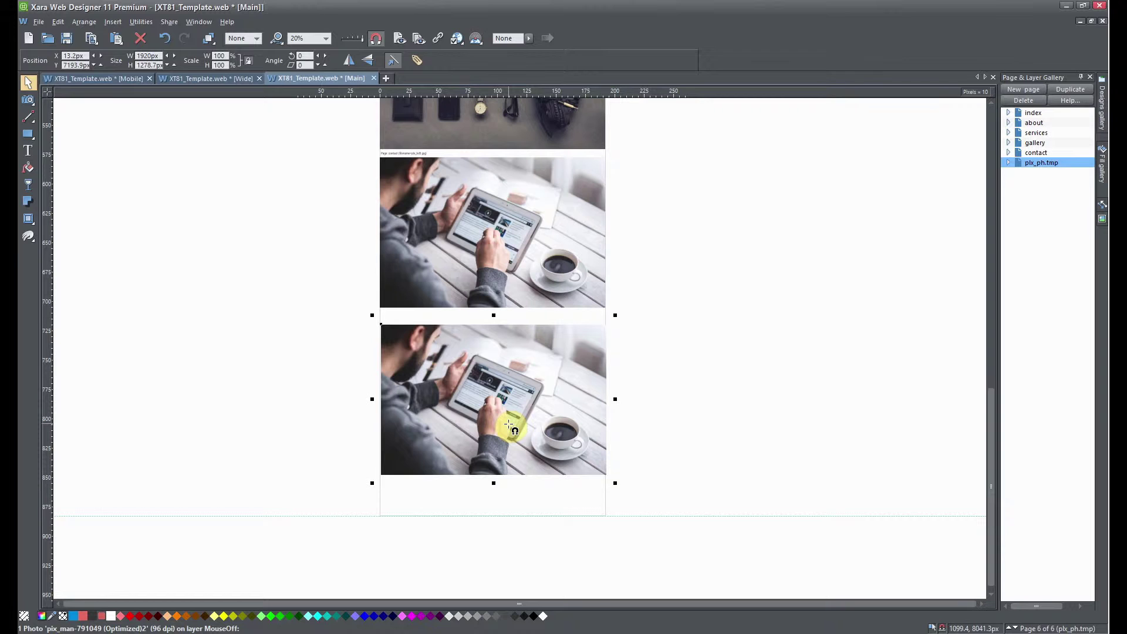
Replace the duplicated photo's picture with pix_above-736879.jpg from the pix folder in File Explorer.
{"action": "key", "text": "super+Tab"}
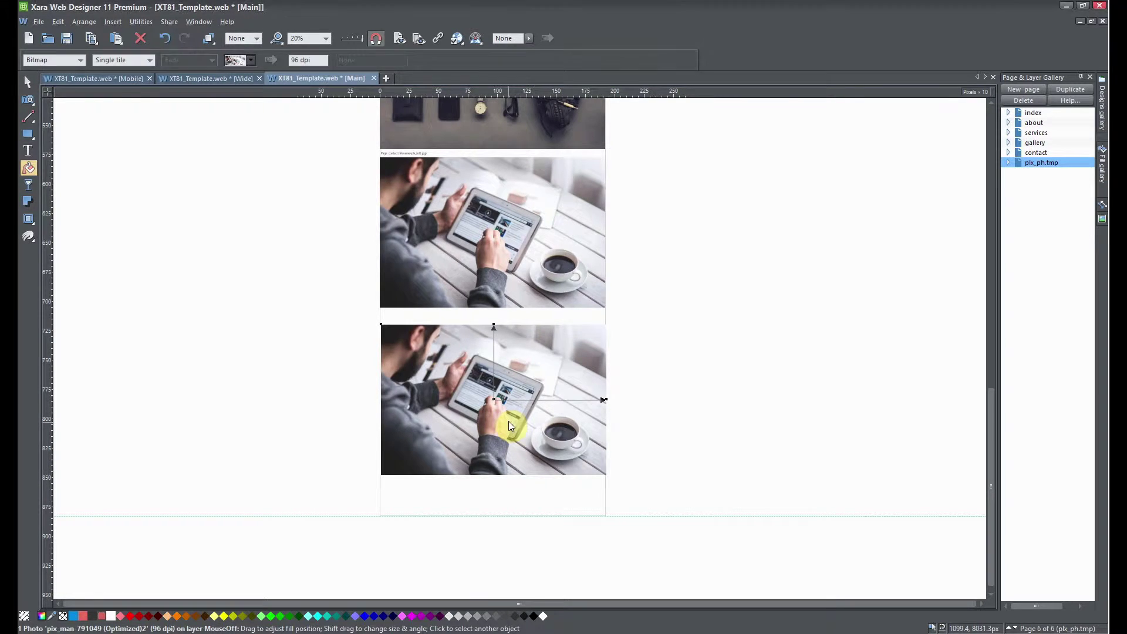
{"action": "left_click", "coordinate": [787, 362]}
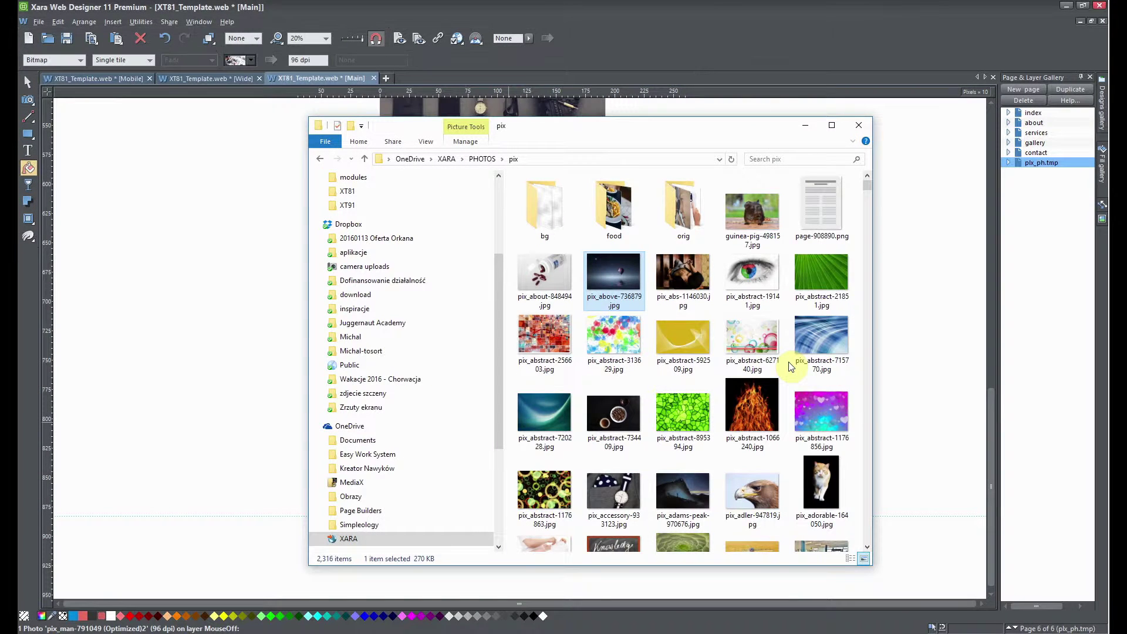
{"action": "left_click_drag", "start_coordinate": [602, 266], "coordinate": [513, 396]}
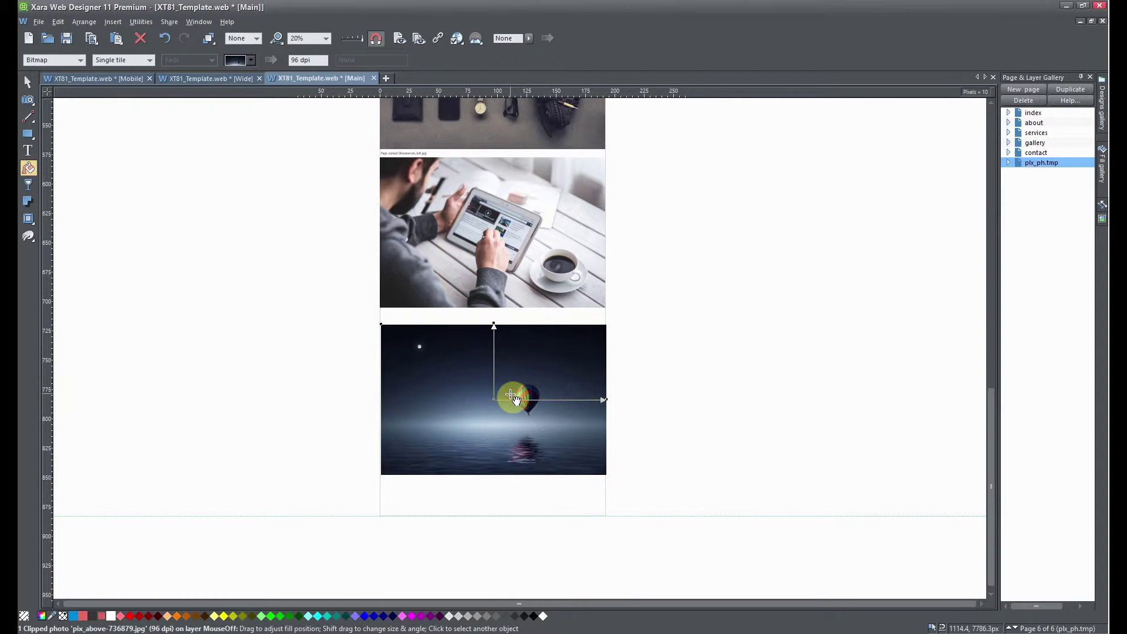
Open the object names of the balloon photo and remove the filename entry inherited from the original.
{"action": "key", "text": "F2"}
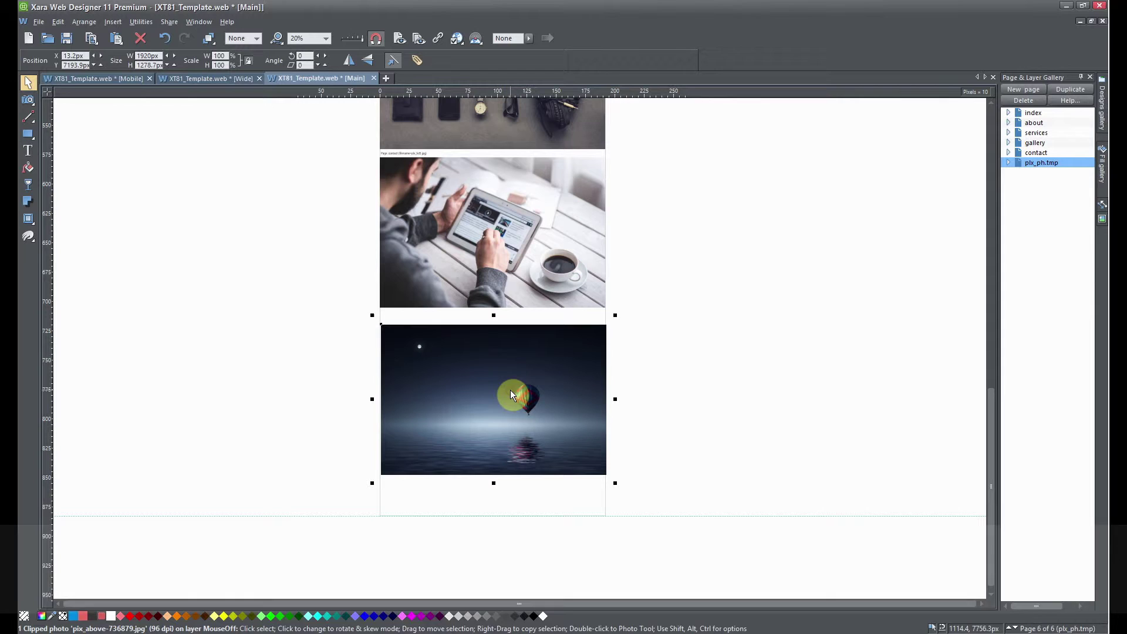
{"action": "left_click", "coordinate": [415, 61]}
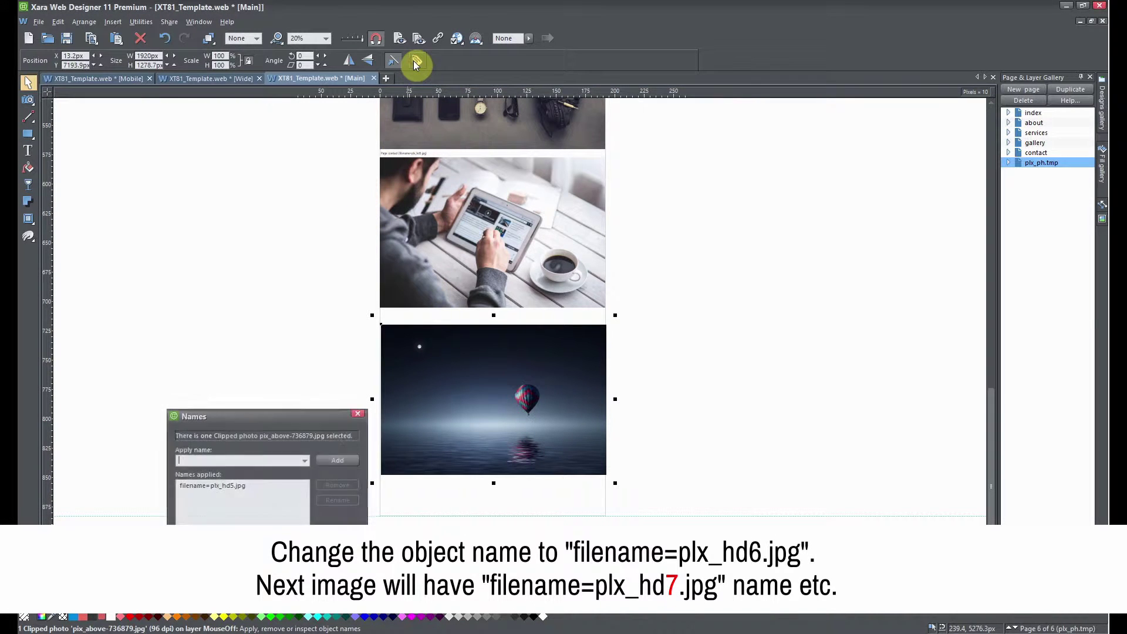
{"action": "left_click", "coordinate": [229, 487]}
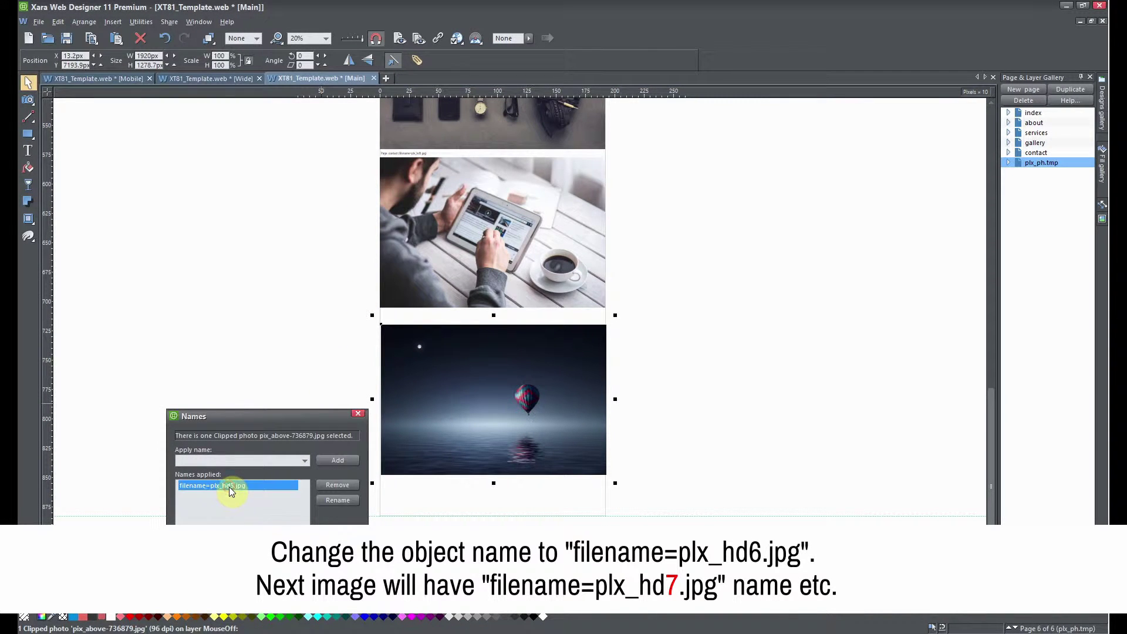
{"action": "left_click", "coordinate": [348, 487]}
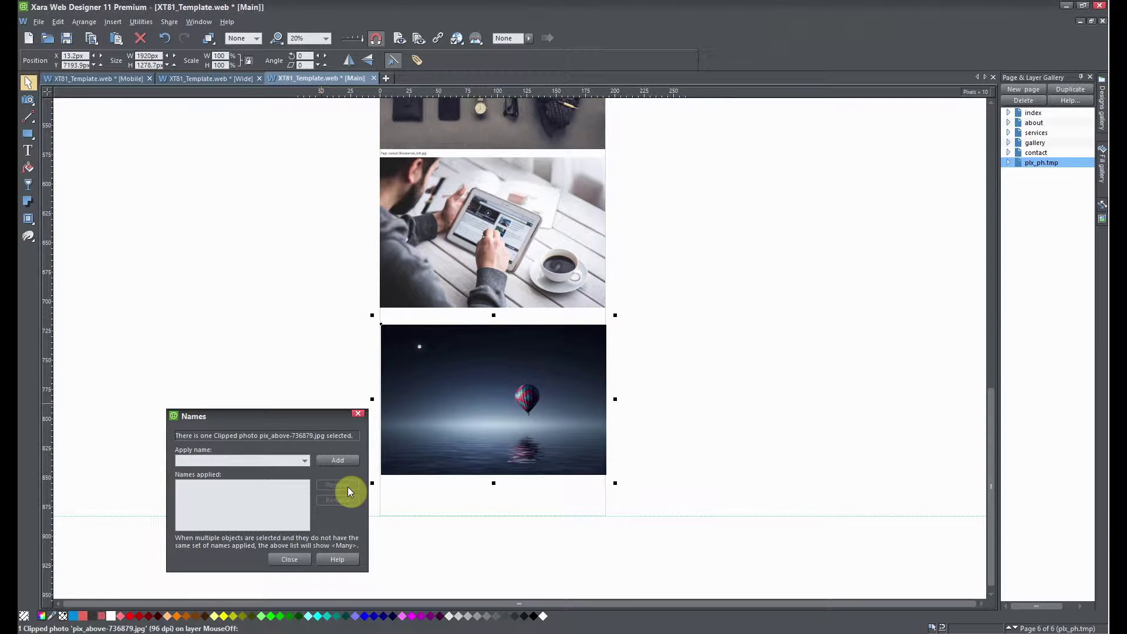
Copy filename=plx_hd6.jpg from the Notepad notes and add it as the balloon photo's object name.
{"action": "key", "text": "super+Tab"}
{"action": "left_click", "coordinate": [817, 397]}
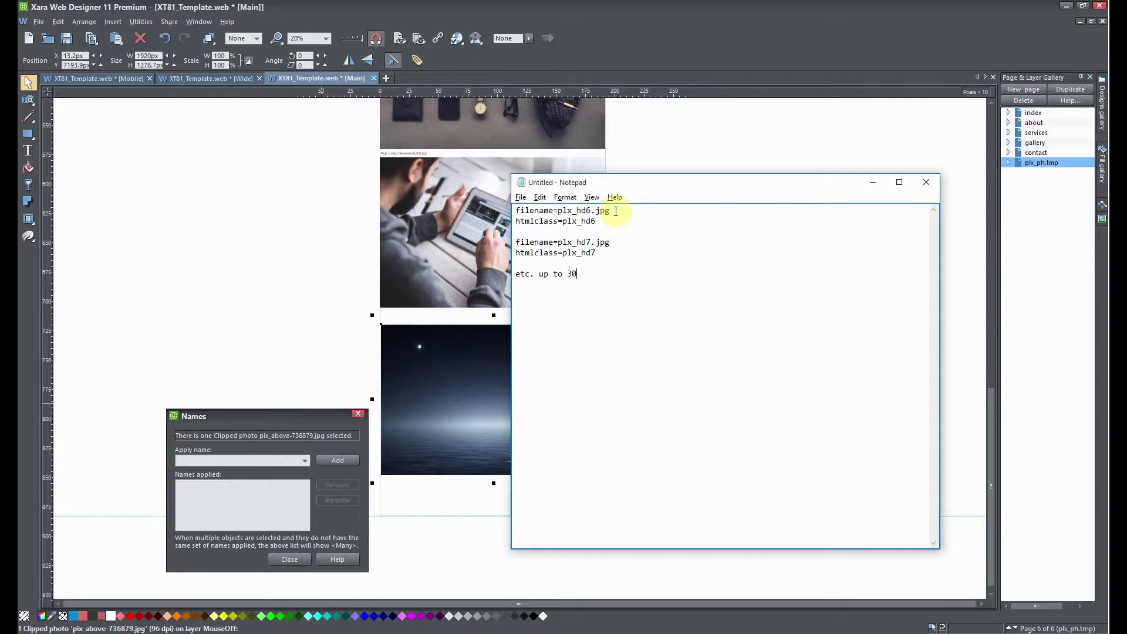
{"action": "left_click_drag", "start_coordinate": [614, 211], "coordinate": [516, 211]}
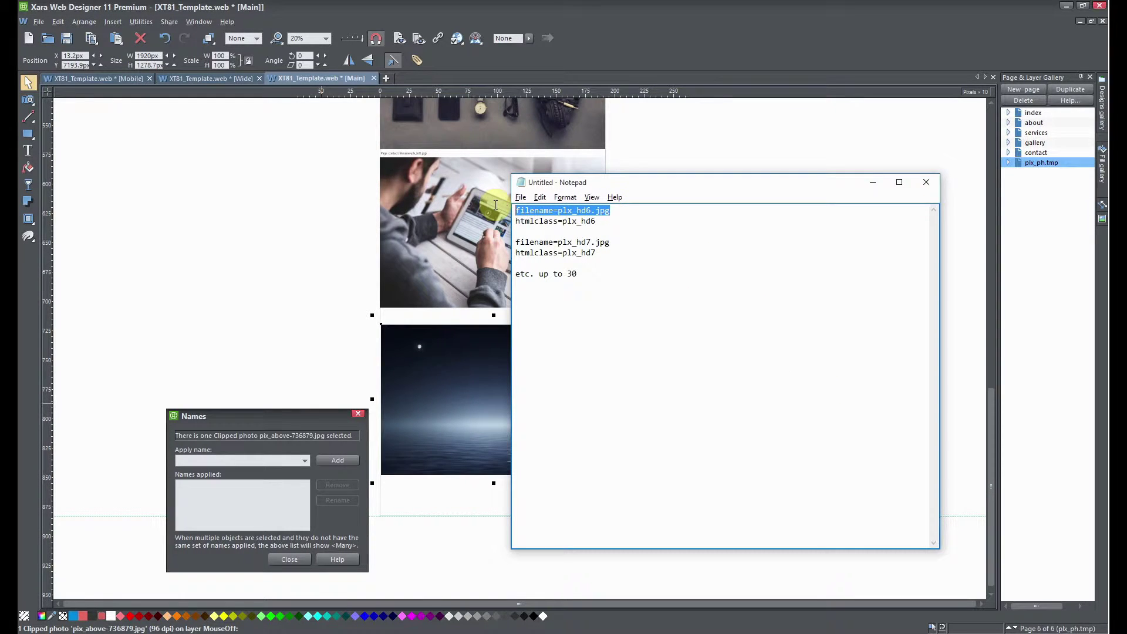
{"action": "right_click", "coordinate": [547, 223]}
{"action": "left_click", "coordinate": [597, 252]}
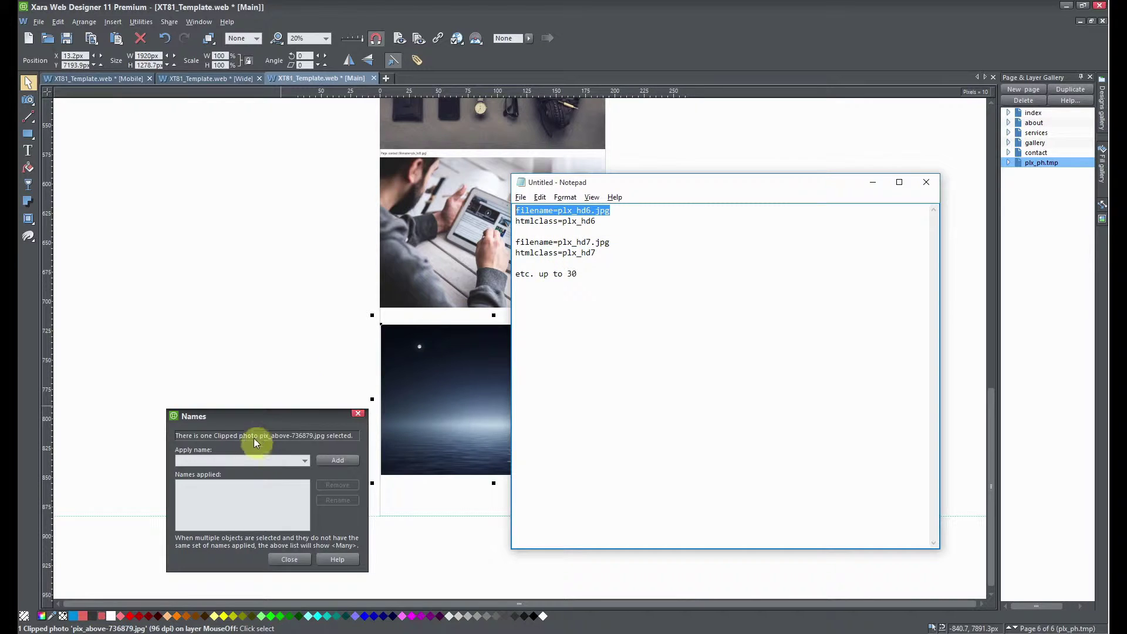
{"action": "right_click", "coordinate": [245, 460]}
{"action": "left_click", "coordinate": [286, 506]}
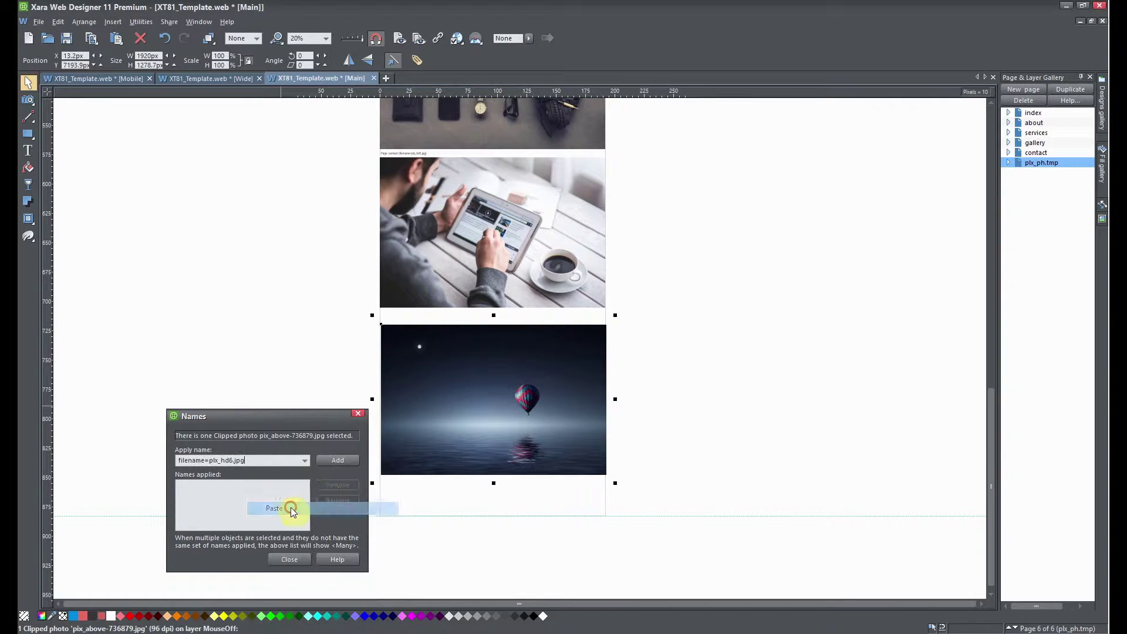
{"action": "left_click", "coordinate": [337, 461]}
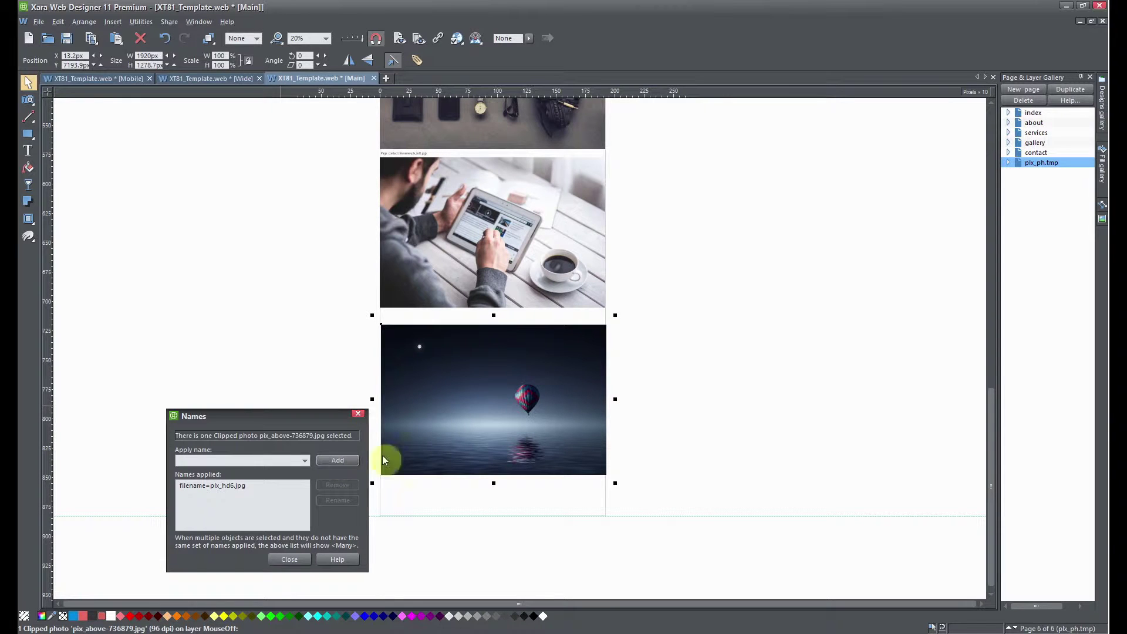
Create a new page directly after the index page and name it "new".
{"action": "left_click", "coordinate": [1018, 114]}
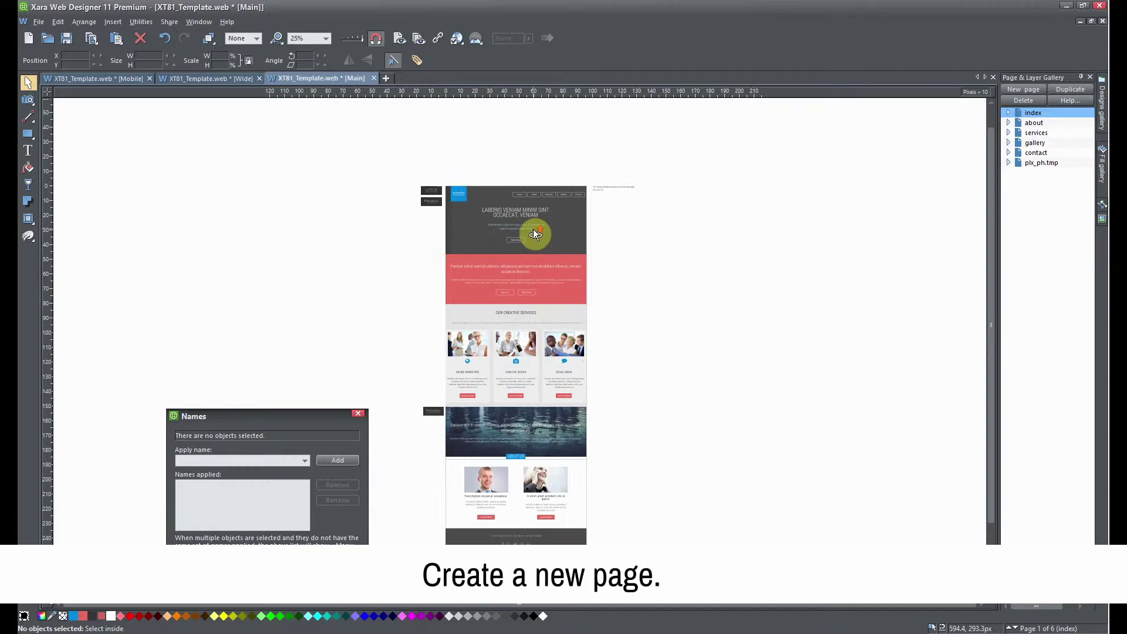
{"action": "left_click", "coordinate": [1034, 89]}
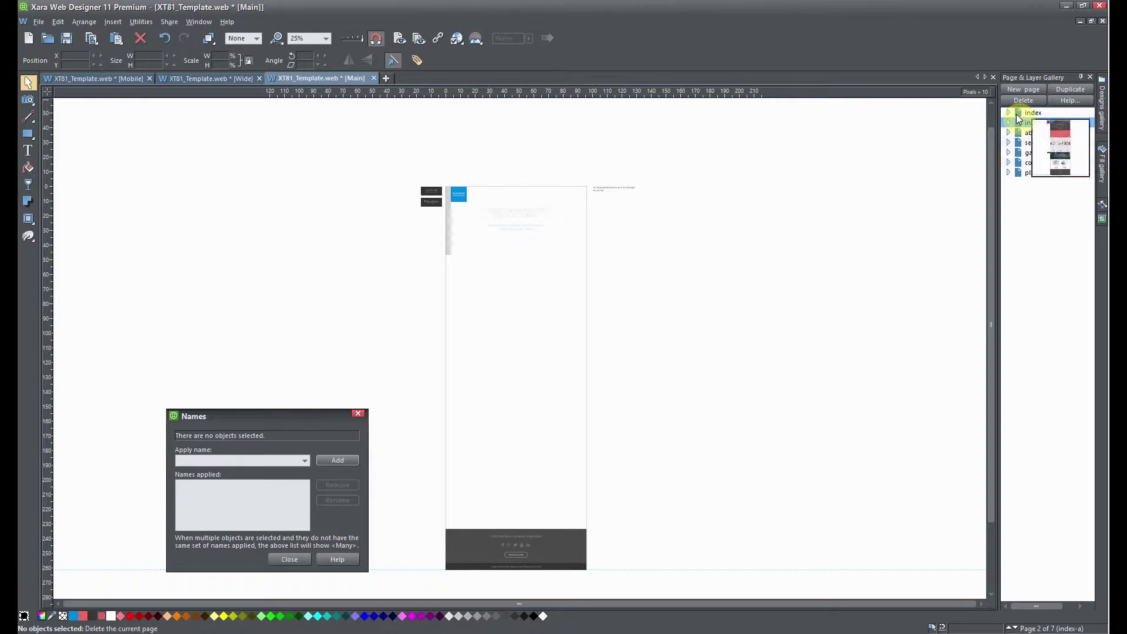
{"action": "left_click", "coordinate": [1032, 125]}
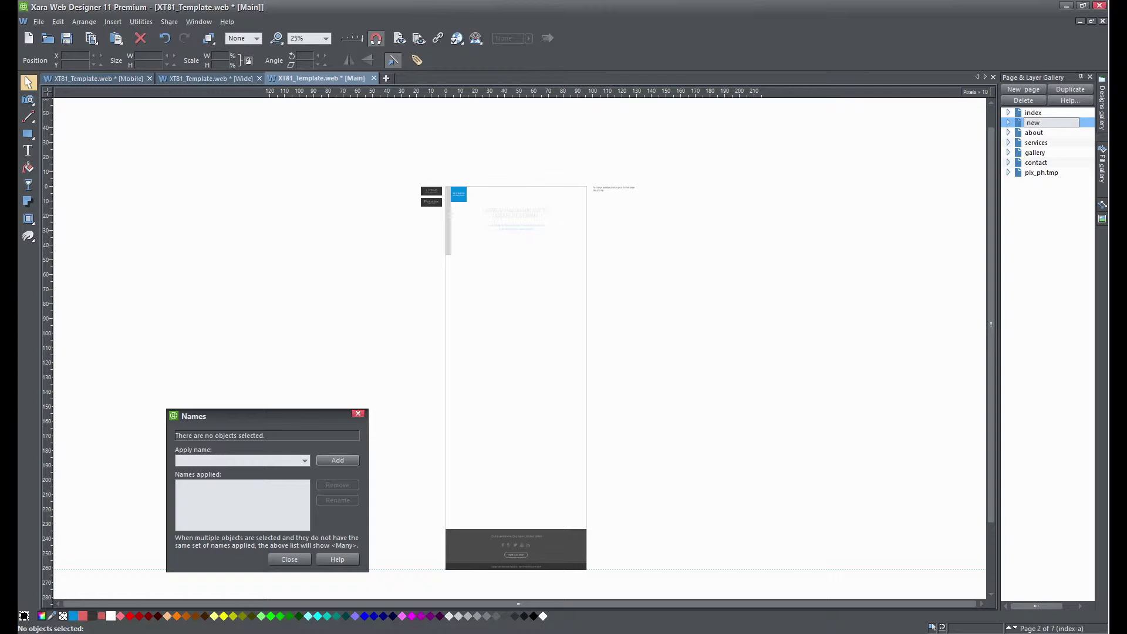
{"action": "key", "text": "Return"}
Copy the dark header parallax rectangle from the index page and paste it at the same position on the "new" page.
{"action": "left_click", "coordinate": [1017, 113]}
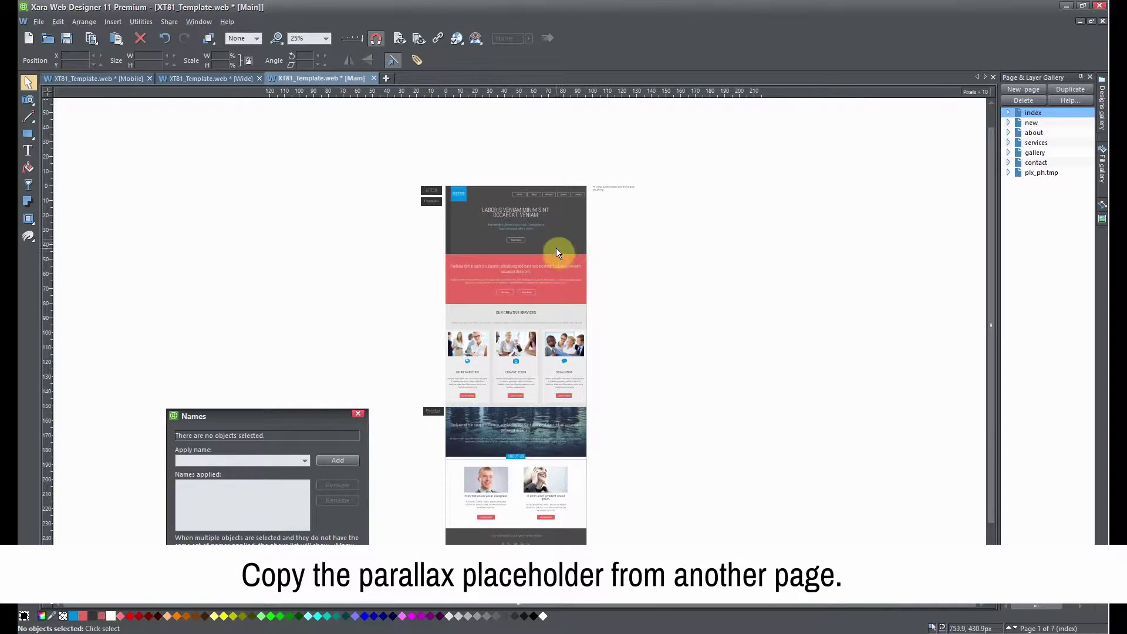
{"action": "right_click", "coordinate": [556, 242]}
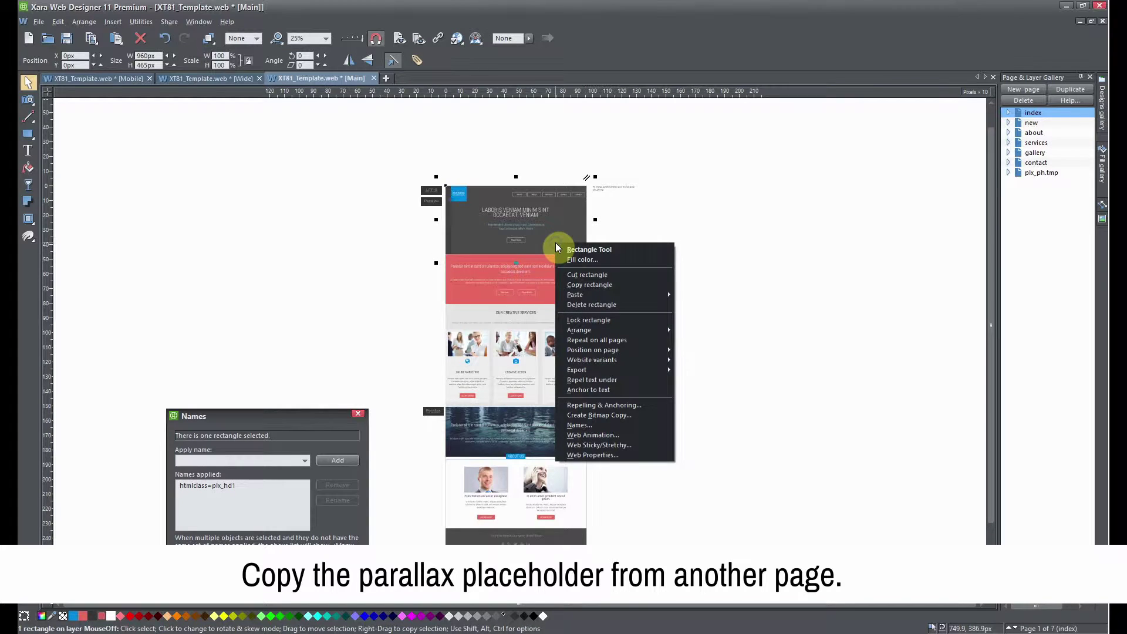
{"action": "left_click", "coordinate": [625, 284]}
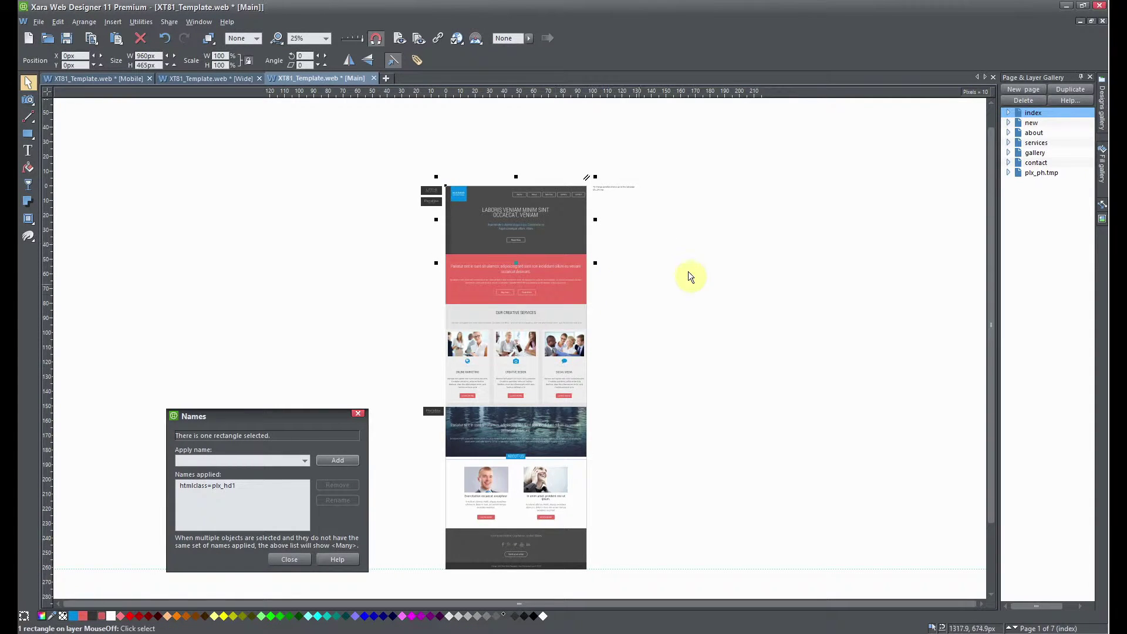
{"action": "left_click", "coordinate": [1032, 123]}
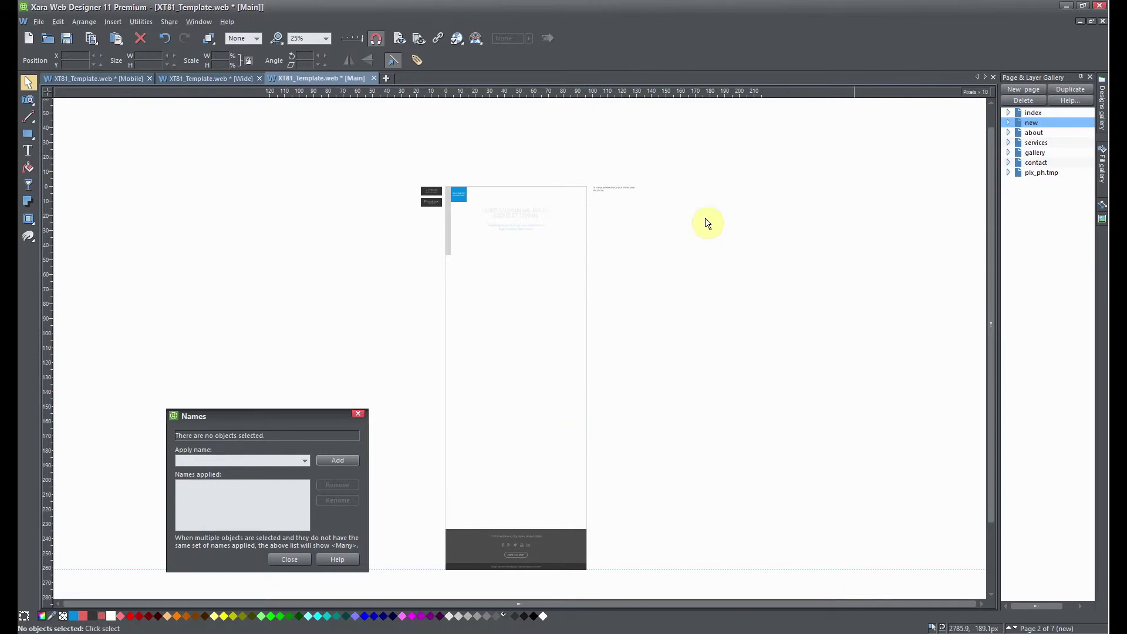
{"action": "right_click", "coordinate": [569, 241]}
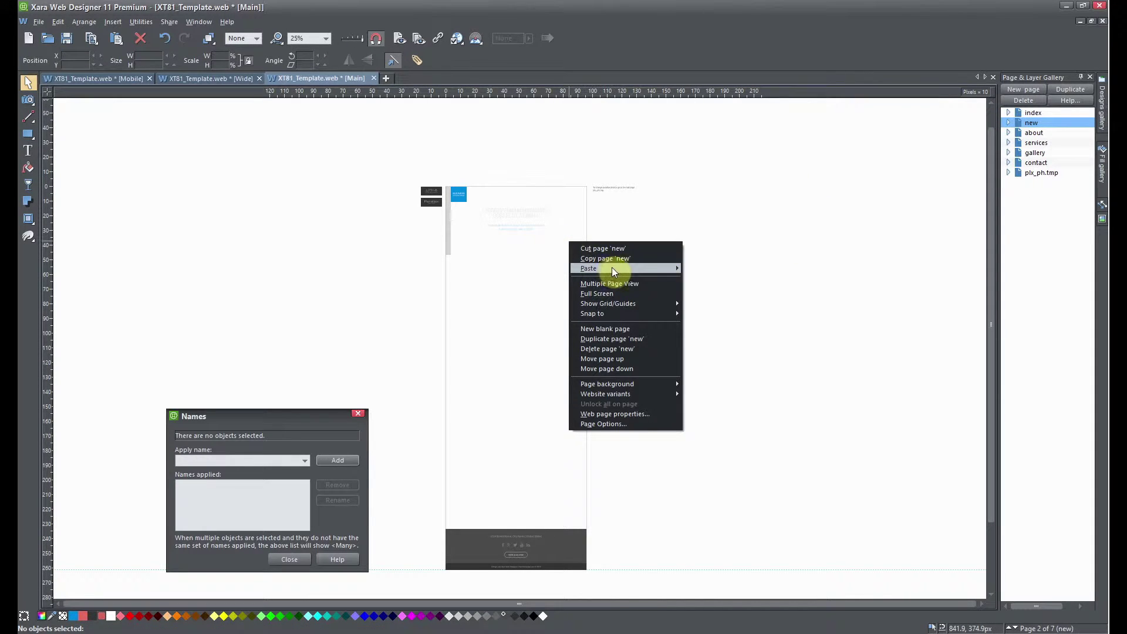
{"action": "mouse_move", "coordinate": [612, 267]}
{"action": "left_click", "coordinate": [749, 274]}
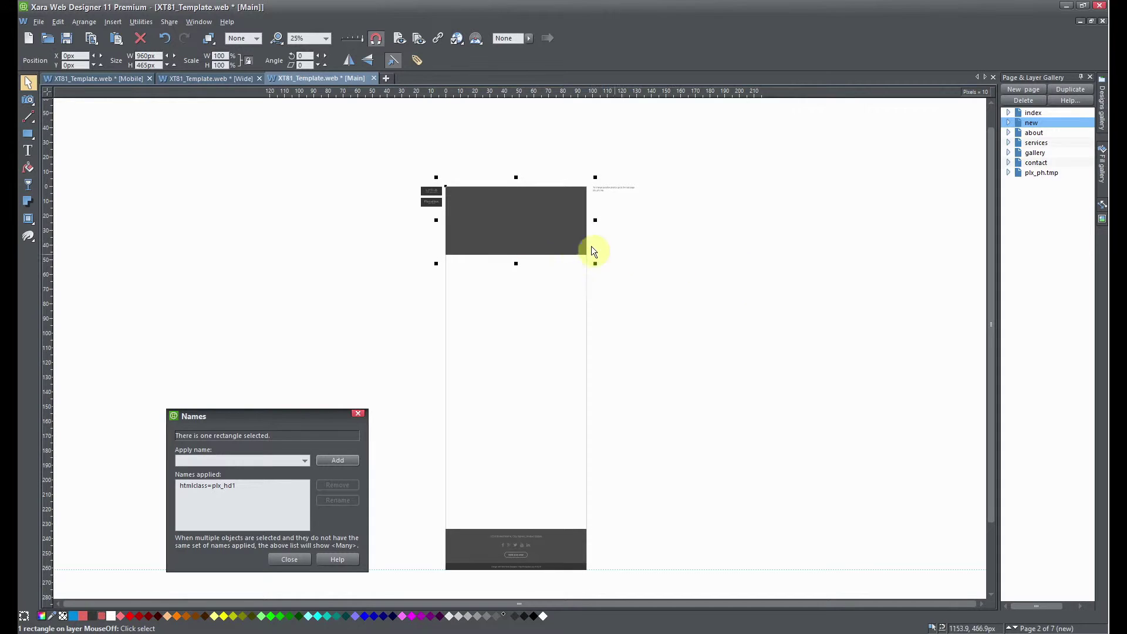
Put the pasted header rectangle to the back, behind the page's logo, menu and heading text.
{"action": "right_click", "coordinate": [569, 237]}
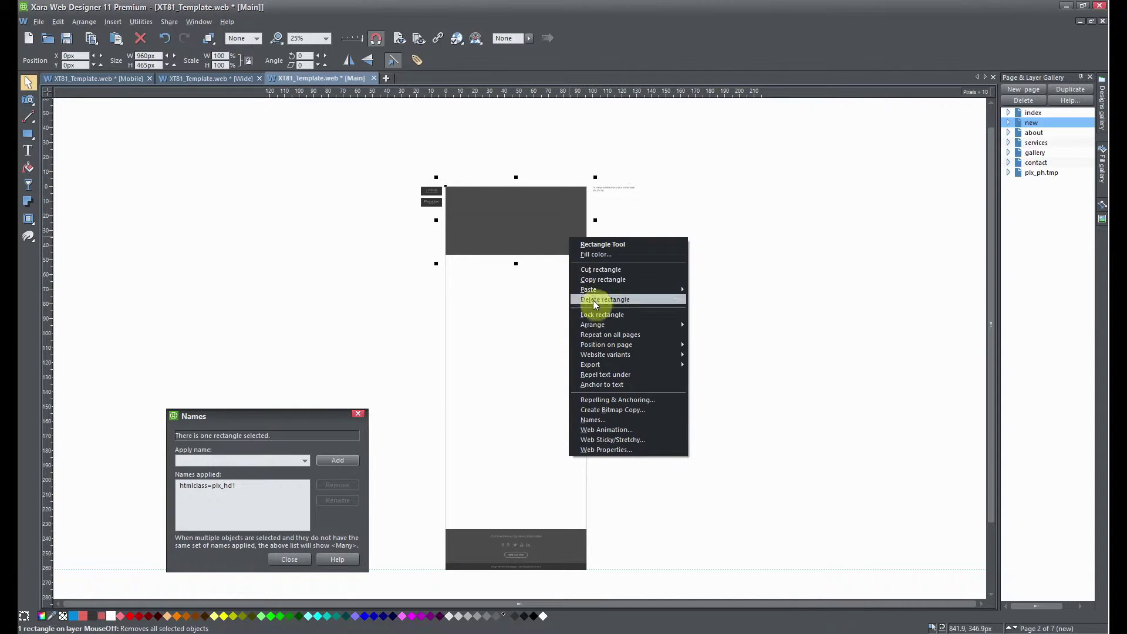
{"action": "mouse_move", "coordinate": [632, 325]}
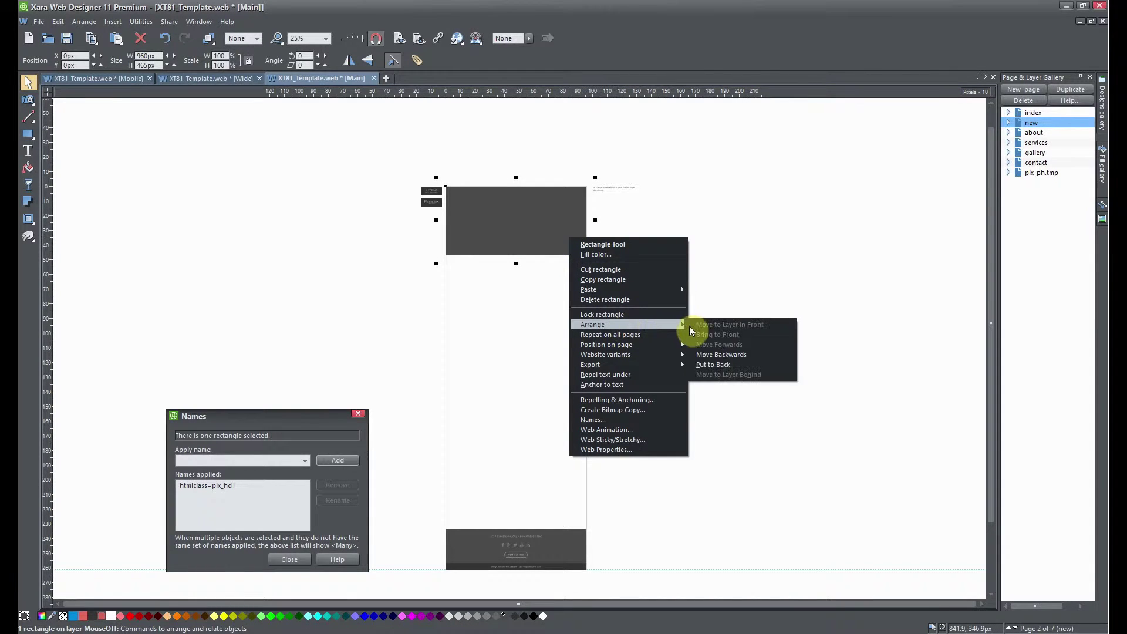
{"action": "left_click", "coordinate": [729, 365]}
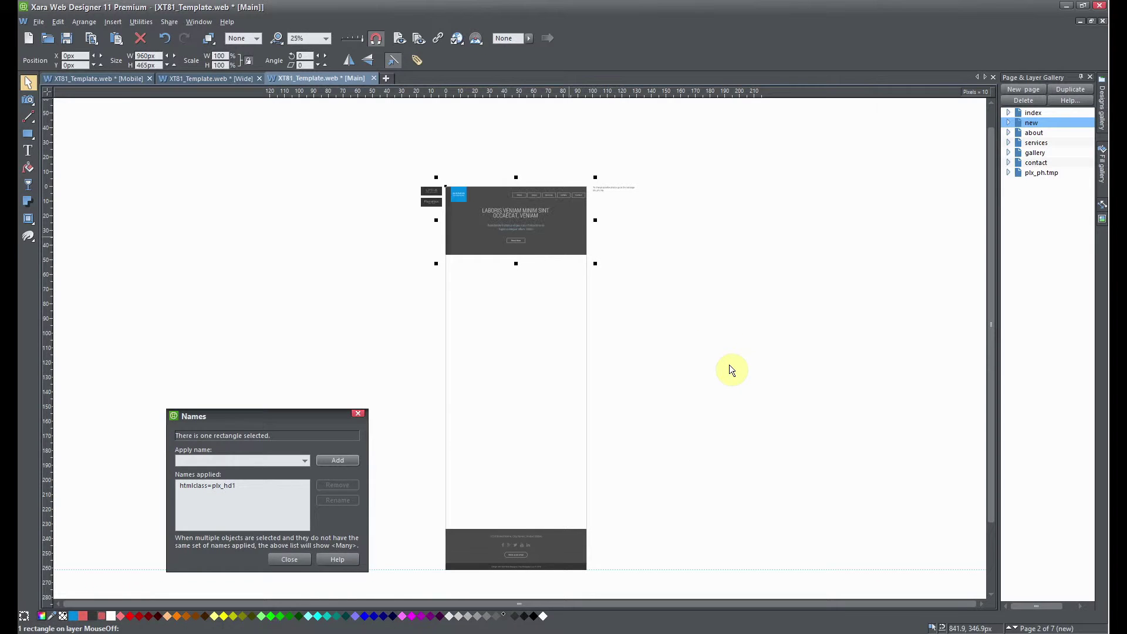
Replace the header rectangle's object name with htmlclass=plx_hd6, copied from the Notepad notes.
{"action": "left_click", "coordinate": [228, 487]}
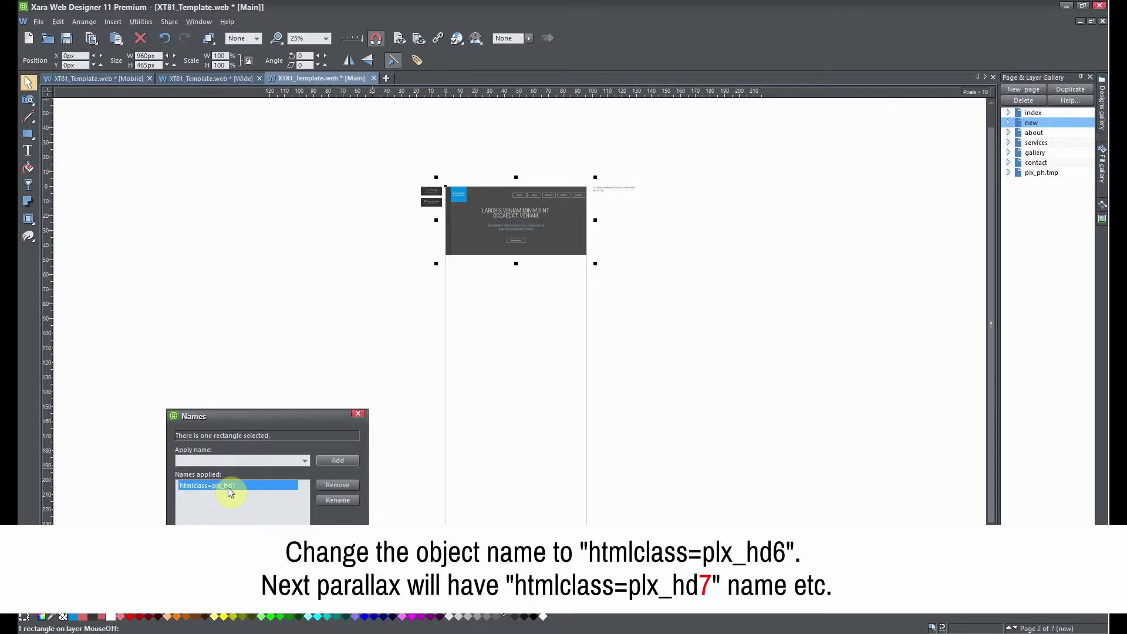
{"action": "left_click", "coordinate": [356, 486]}
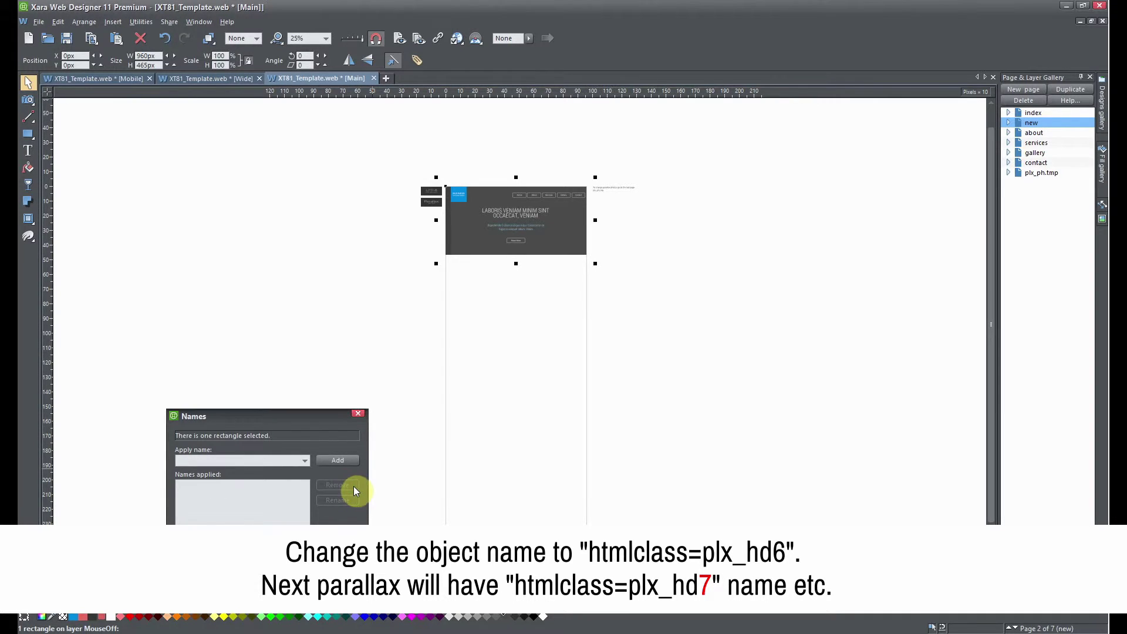
{"action": "key", "text": "alt+Tab"}
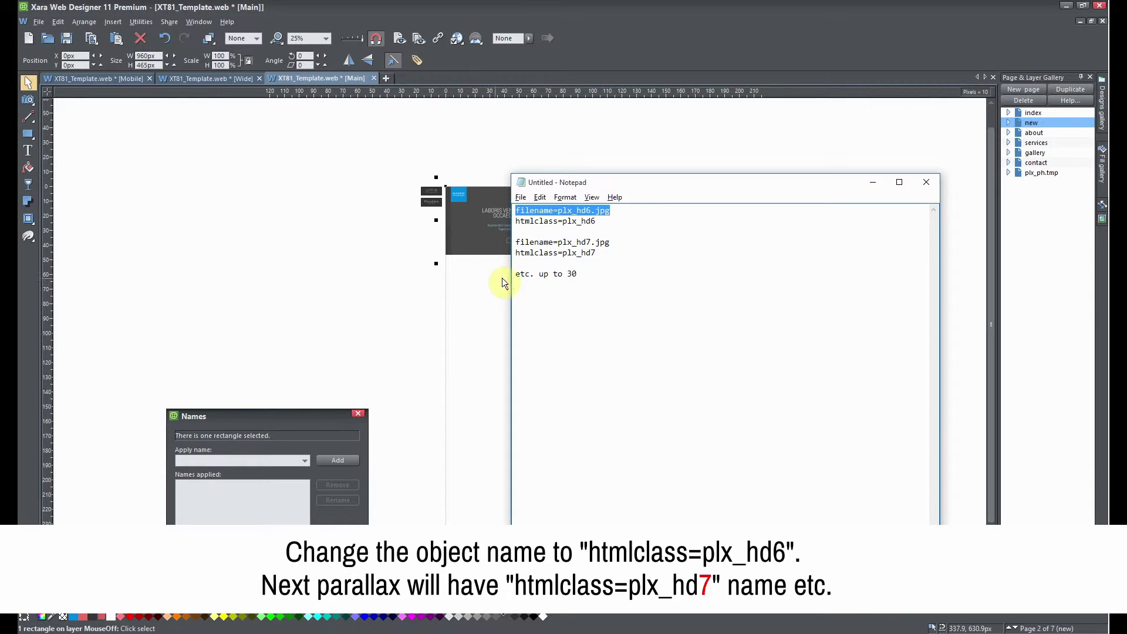
{"action": "left_click_drag", "start_coordinate": [603, 221], "coordinate": [518, 222]}
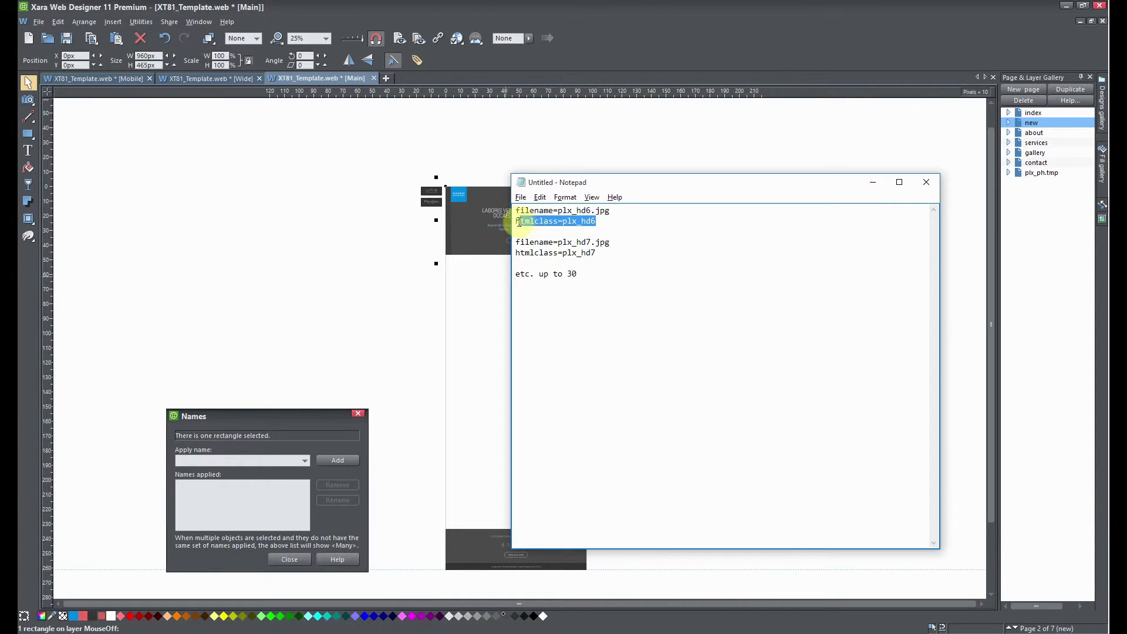
{"action": "right_click", "coordinate": [519, 221]}
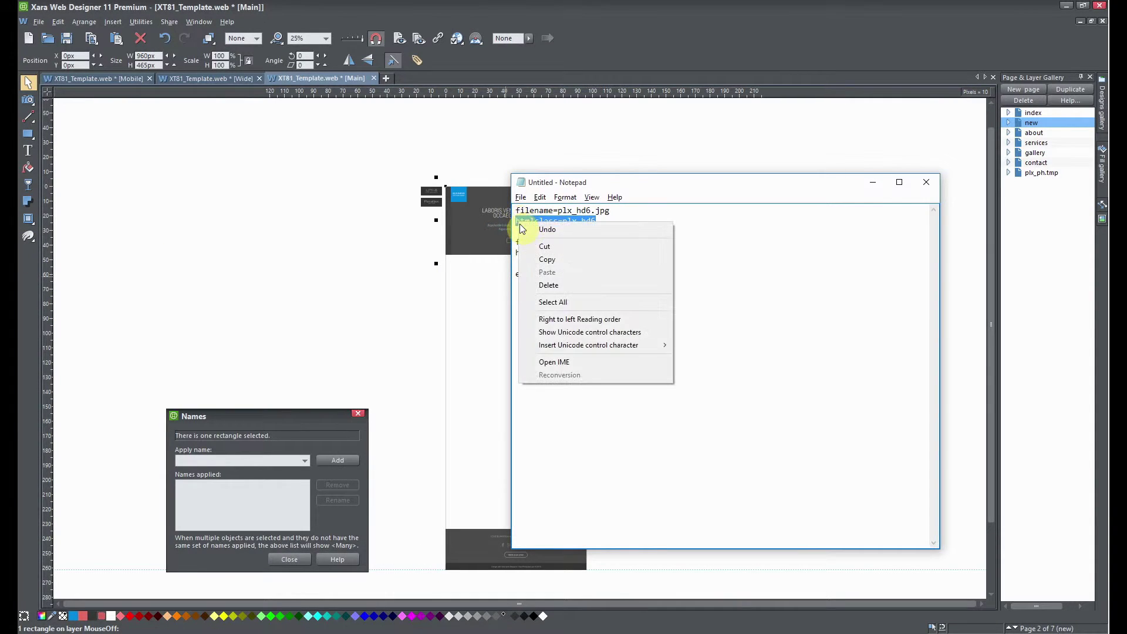
{"action": "left_click", "coordinate": [541, 257]}
{"action": "left_click", "coordinate": [264, 460]}
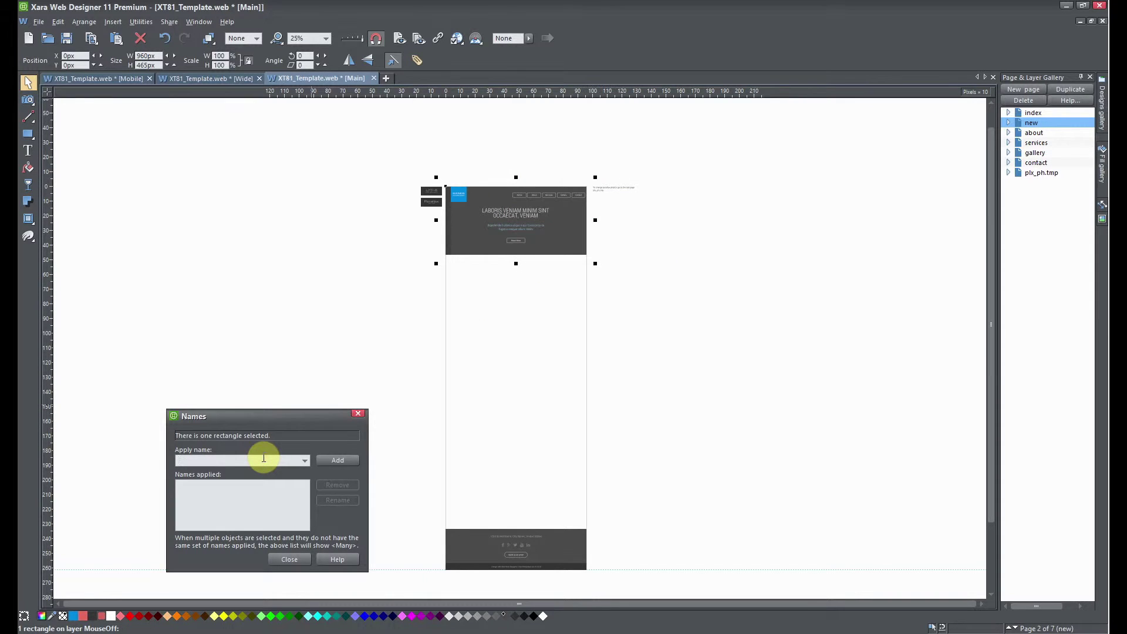
{"action": "left_click", "coordinate": [337, 462]}
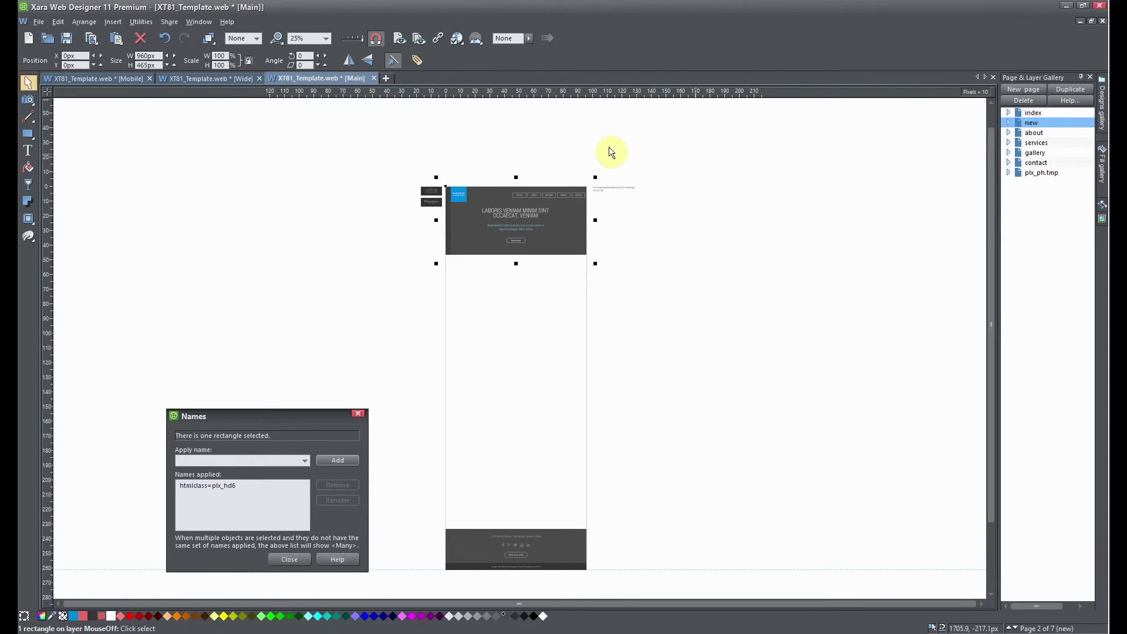
In the Wide variant, copy the index page's dark header rectangle to the same position on the "new" page, behind the other header objects.
{"action": "left_click", "coordinate": [209, 77]}
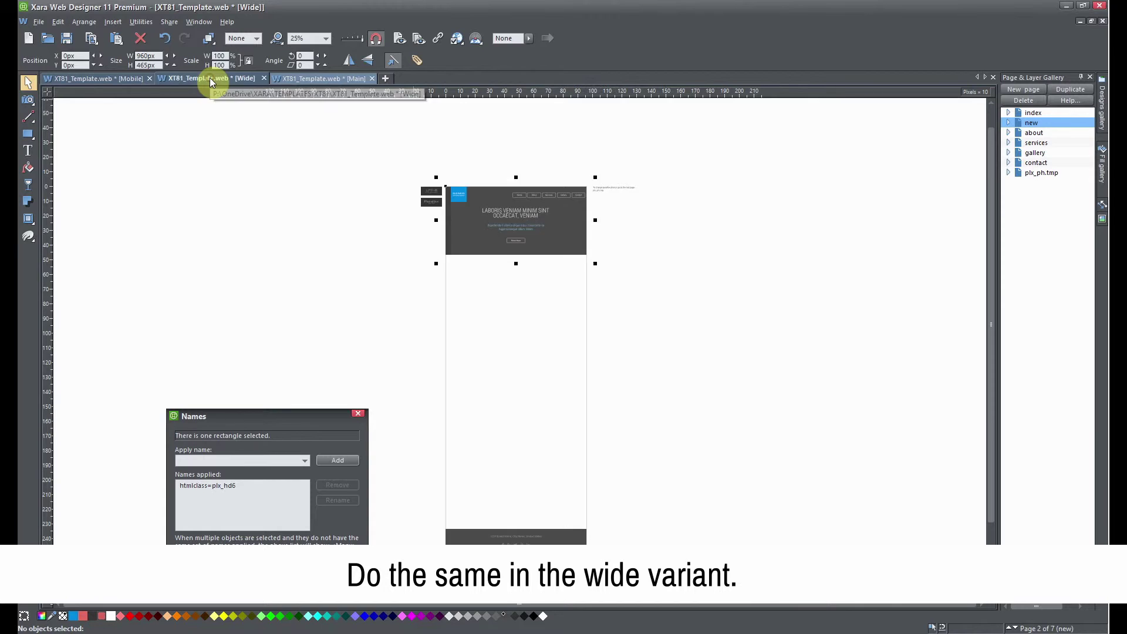
{"action": "left_click", "coordinate": [1033, 112]}
{"action": "left_click", "coordinate": [548, 216]}
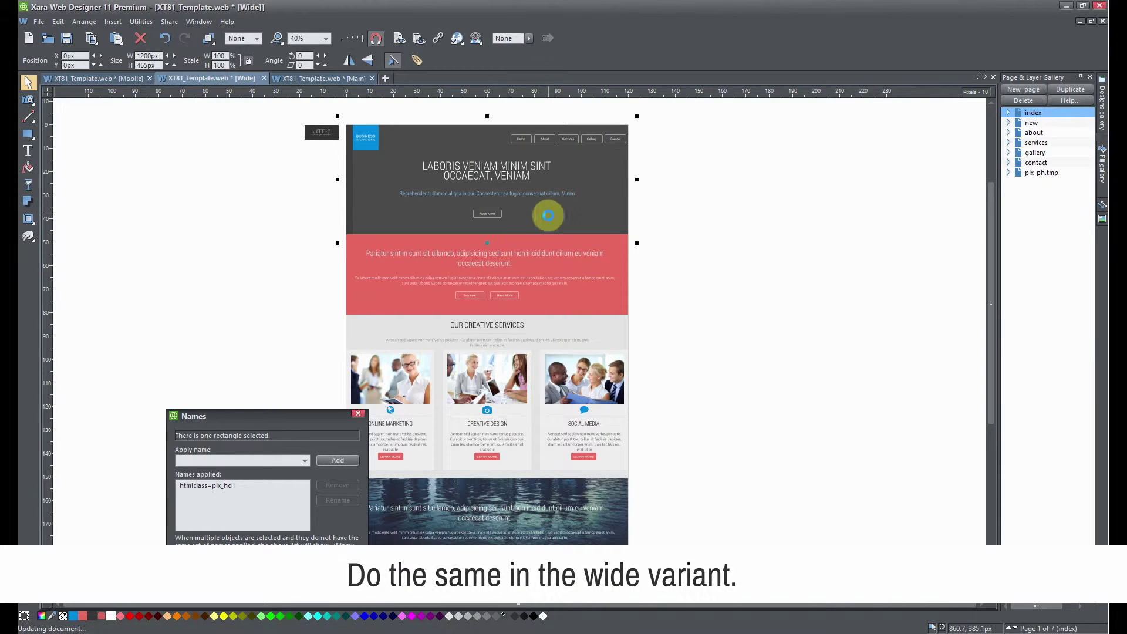
{"action": "left_click", "coordinate": [1027, 124]}
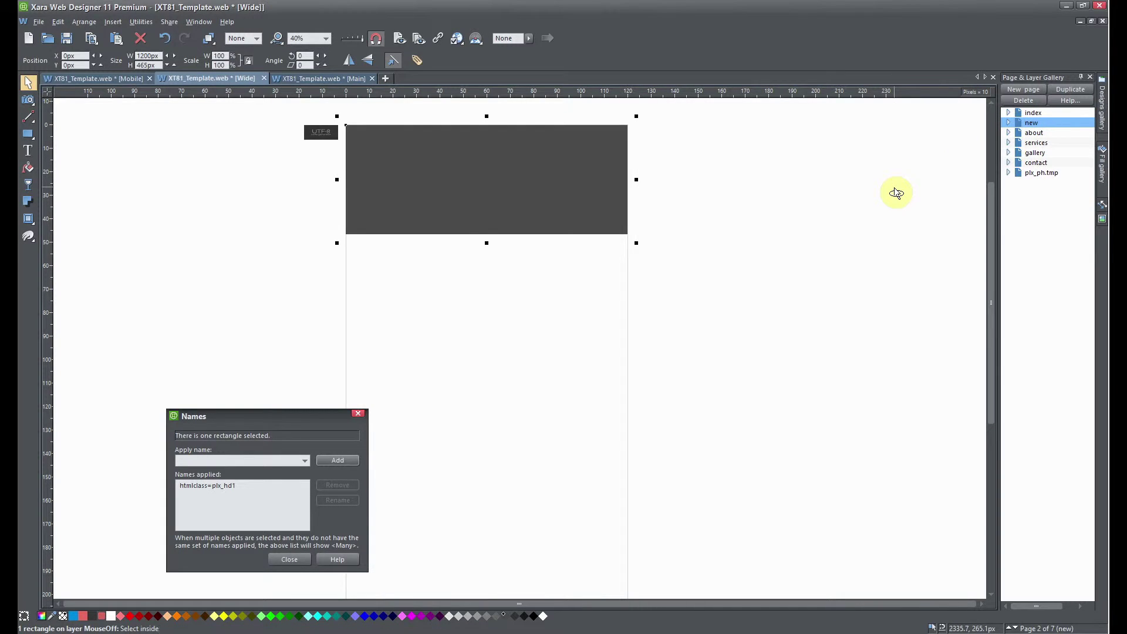
Replace the name htmlclass=plx_hd1 on the Wide variant's pasted header rectangle with htmlclass=plx_hd6.
{"action": "left_click", "coordinate": [242, 485]}
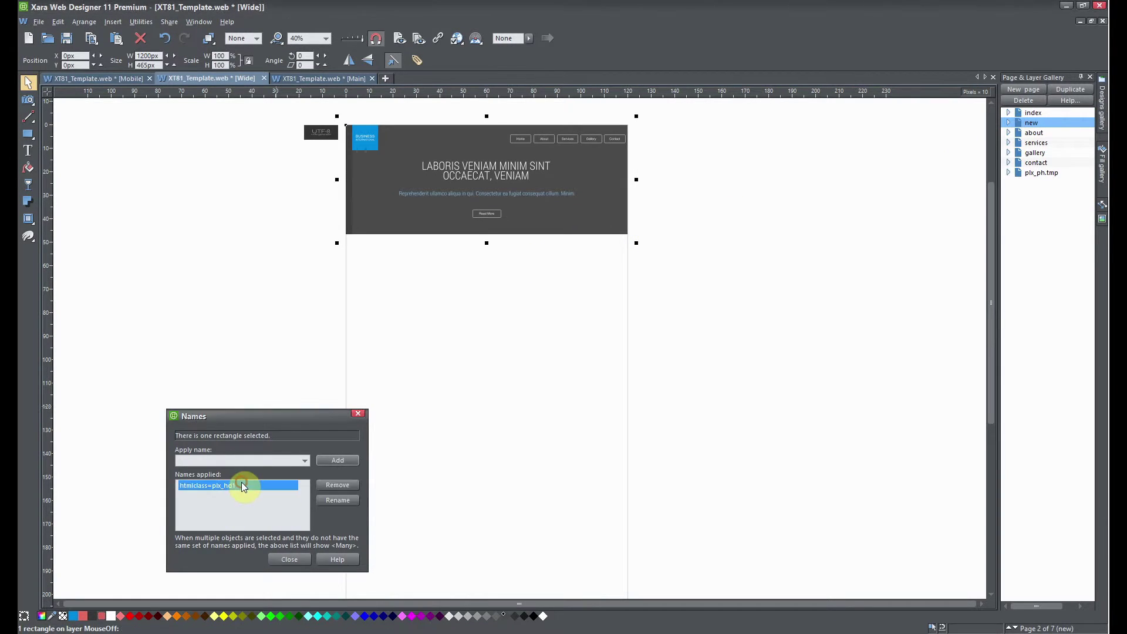
{"action": "left_click", "coordinate": [349, 485]}
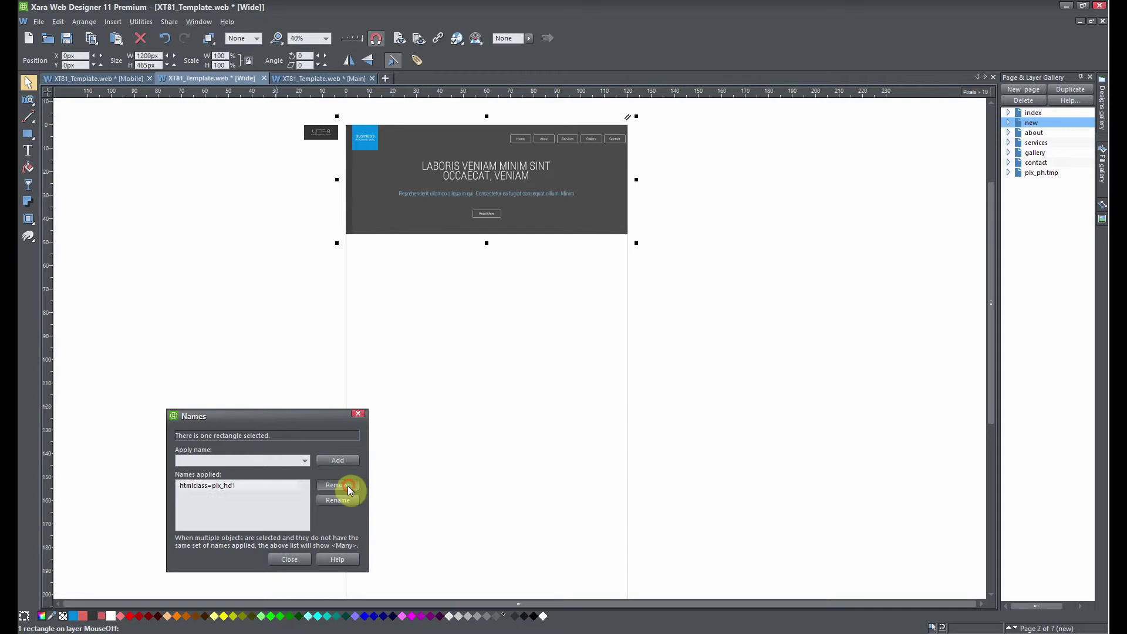
{"action": "left_click", "coordinate": [307, 460]}
{"action": "left_click_drag", "start_coordinate": [301, 296], "coordinate": [308, 363]}
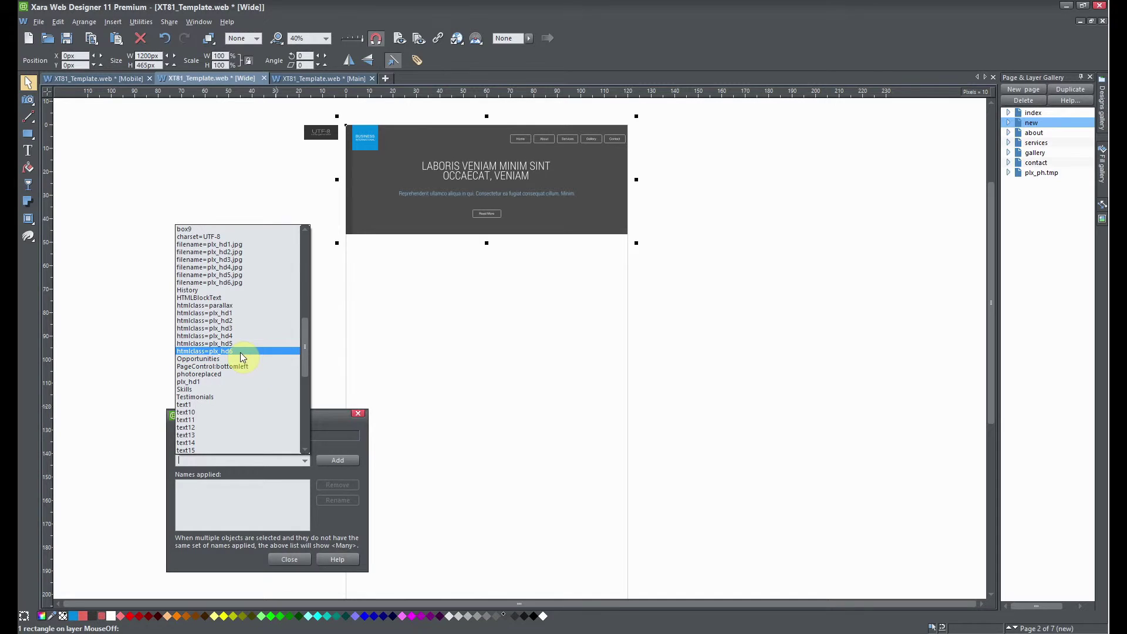
{"action": "left_click", "coordinate": [244, 351]}
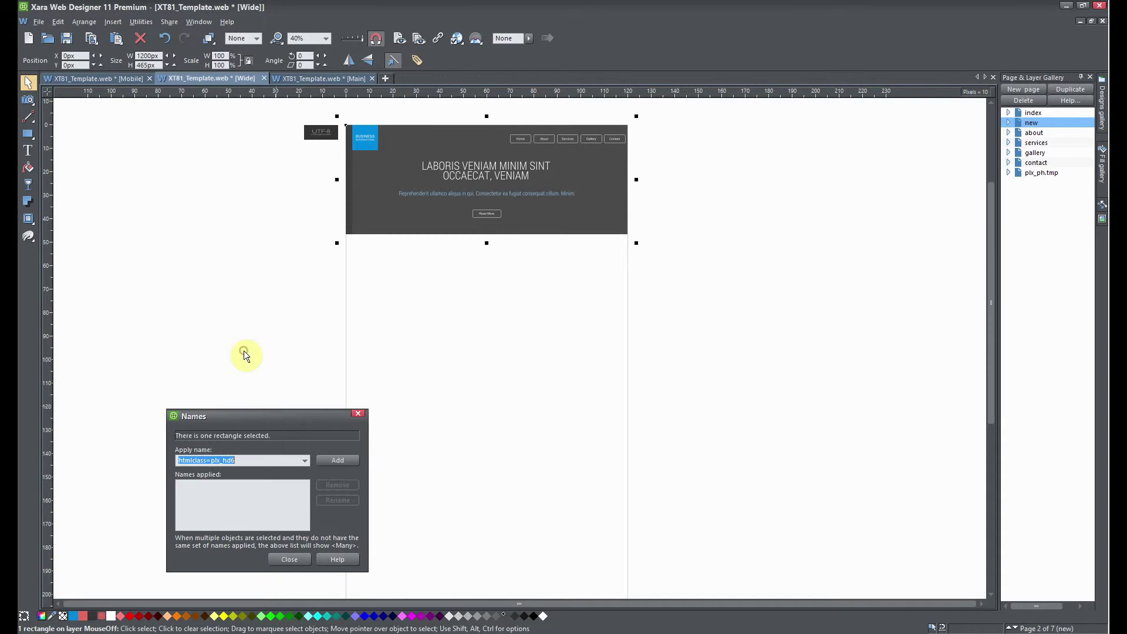
{"action": "left_click", "coordinate": [355, 462]}
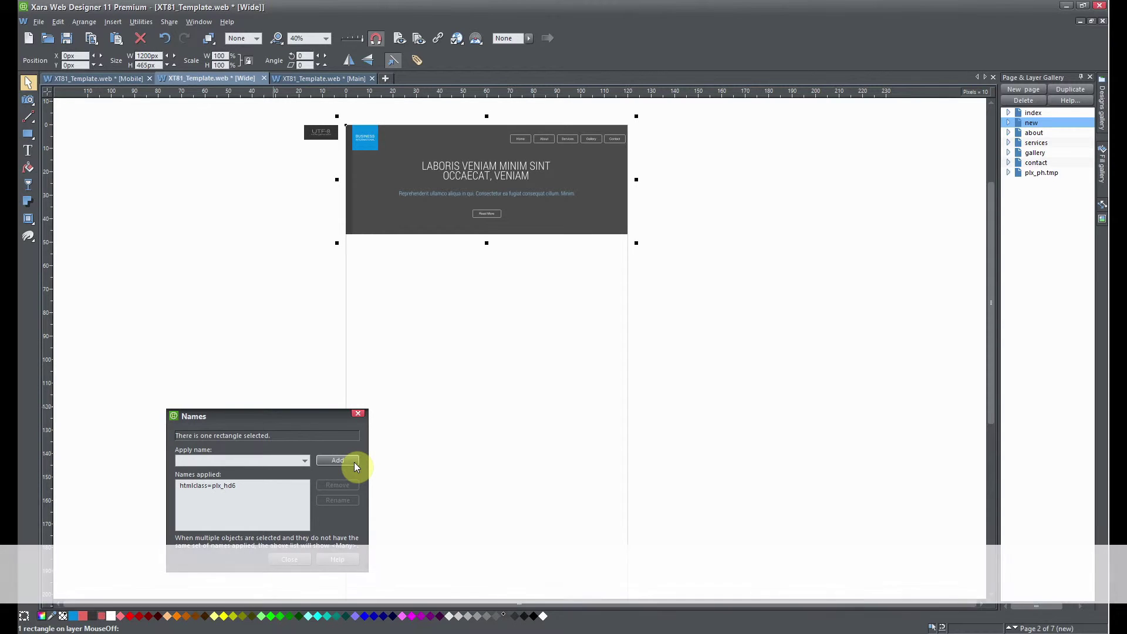
In the Mobile variant, copy the index page's header photo to the same position on the "new" page, behind the logo, menu and text.
{"action": "left_click", "coordinate": [112, 80]}
{"action": "left_click", "coordinate": [1034, 113]}
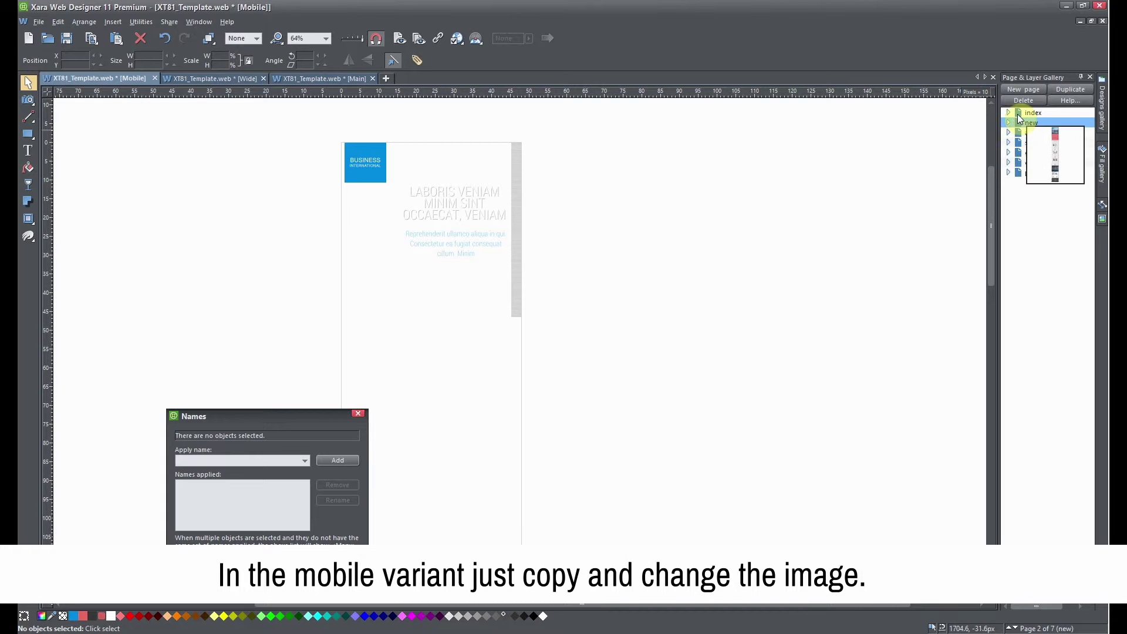
{"action": "left_click", "coordinate": [472, 300]}
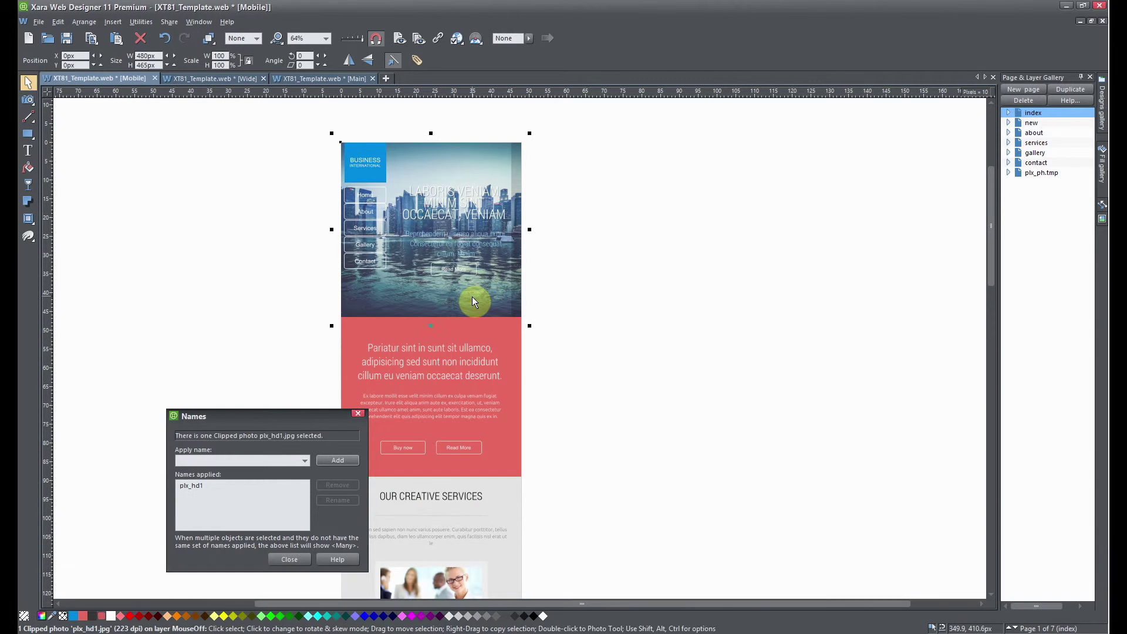
{"action": "left_click", "coordinate": [1025, 123]}
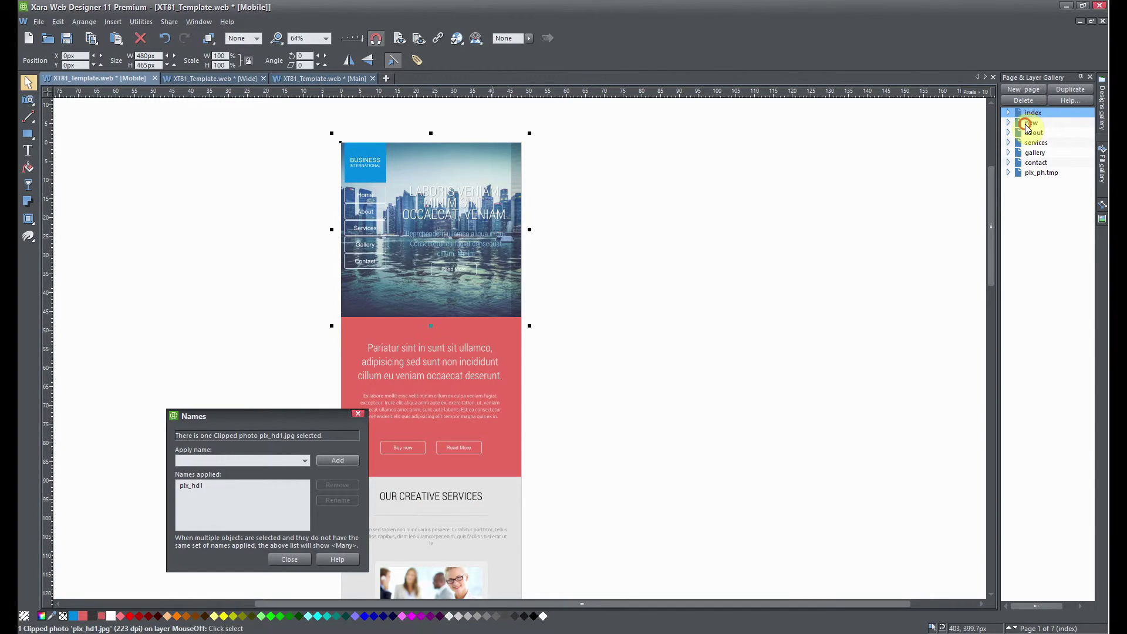
{"action": "key", "text": "ctrl+shift+v"}
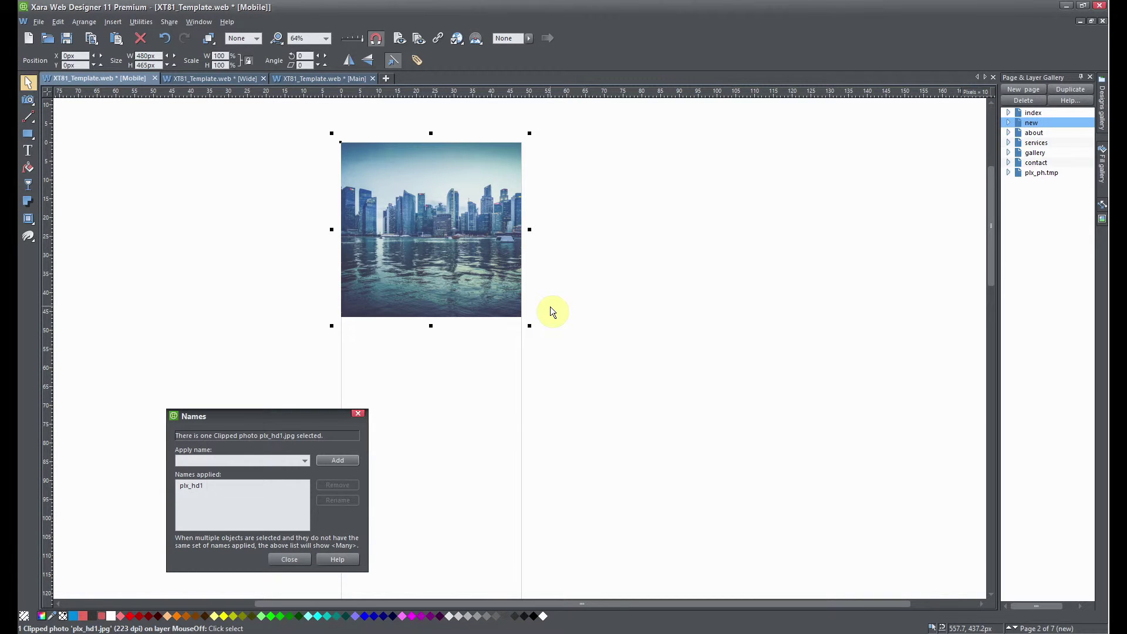
Change the bitmap fill of the pasted mobile header photo to the night balloon image pix_above-736879.jpg.
{"action": "key", "text": "F5"}
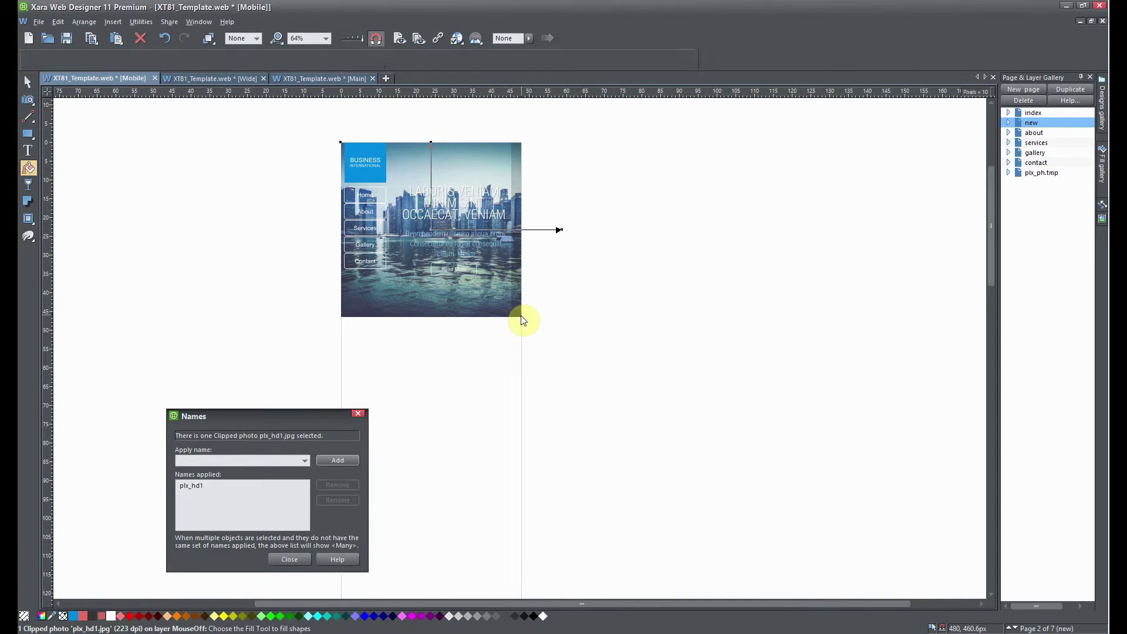
{"action": "left_click", "coordinate": [251, 60]}
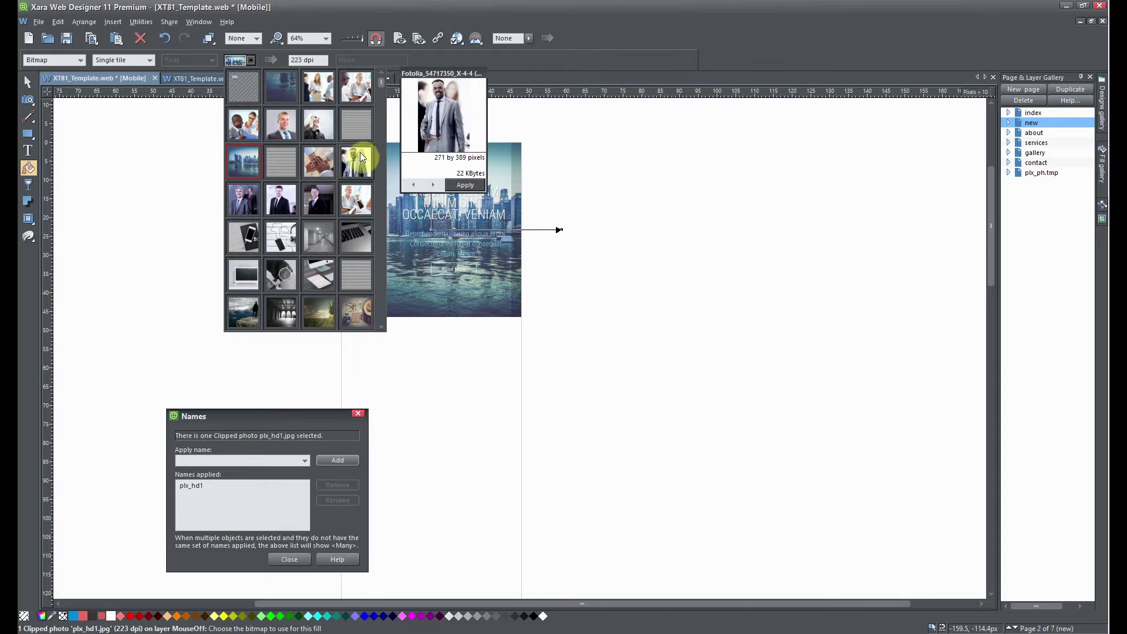
{"action": "scroll", "coordinate": [364, 264], "scroll_direction": "down", "scroll_amount": 2}
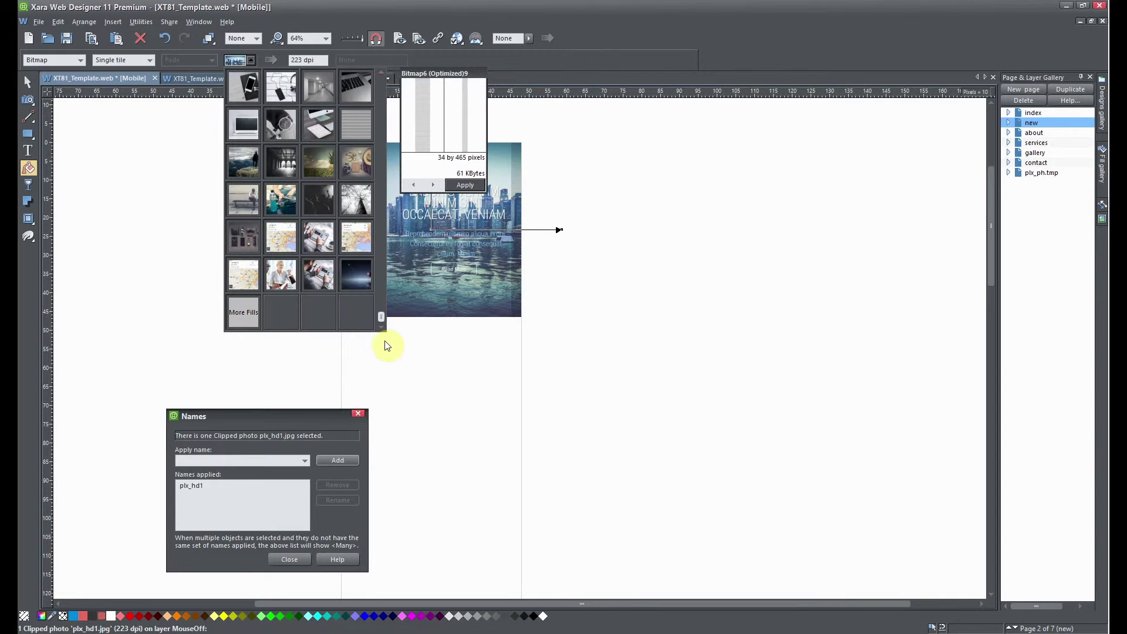
{"action": "left_click", "coordinate": [356, 278]}
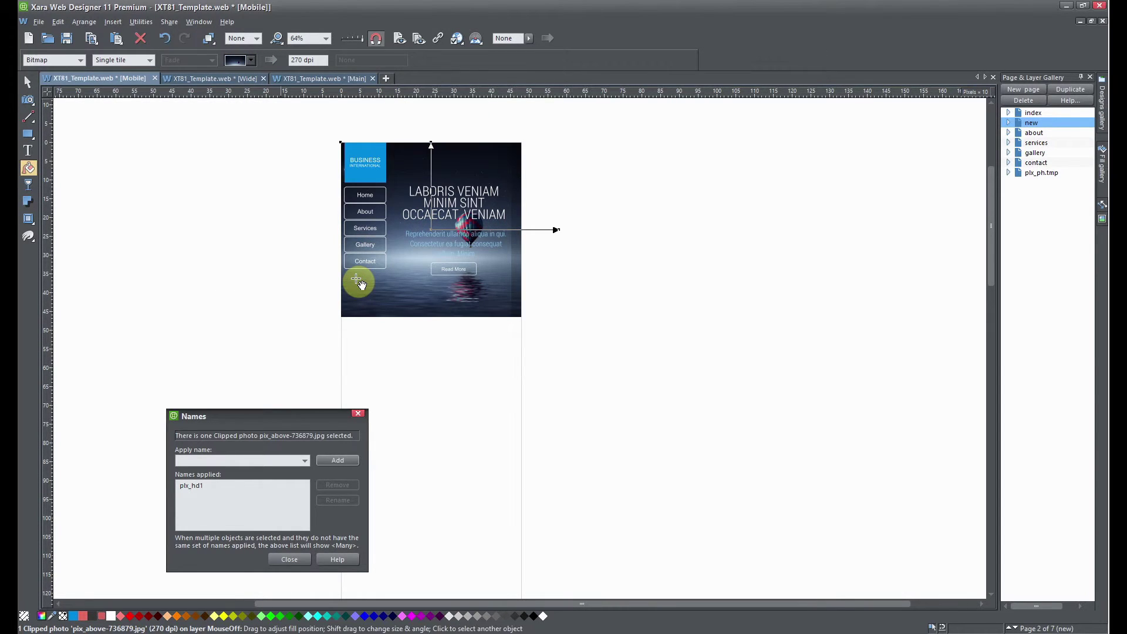
Remove the name plx_hd1 from the mobile header photo and close the Names dialog.
{"action": "left_click", "coordinate": [217, 485]}
{"action": "left_click", "coordinate": [338, 485]}
{"action": "left_click", "coordinate": [358, 414]}
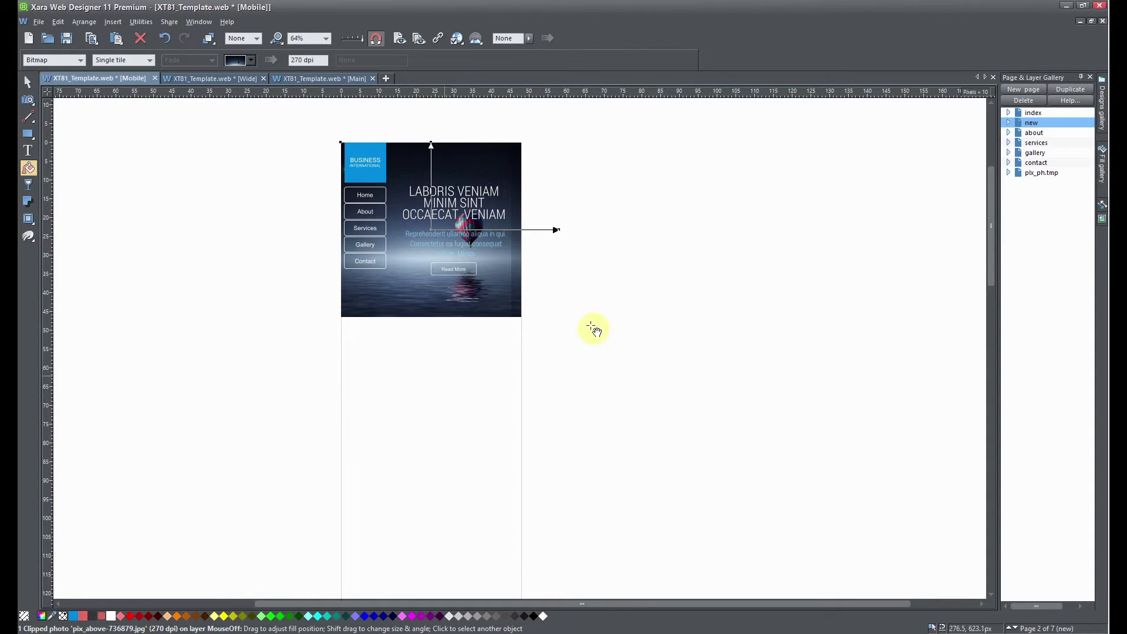
Add a button labelled "new" after Contact in the navigation bar of the Main variant's index page.
{"action": "left_click", "coordinate": [1028, 113]}
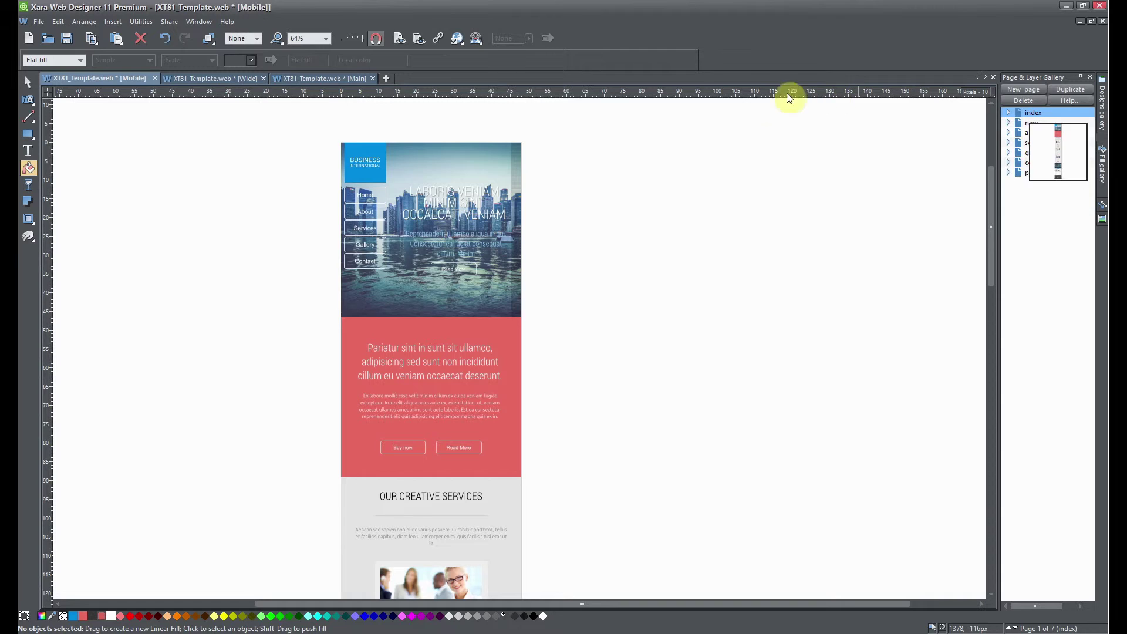
{"action": "left_click", "coordinate": [315, 79]}
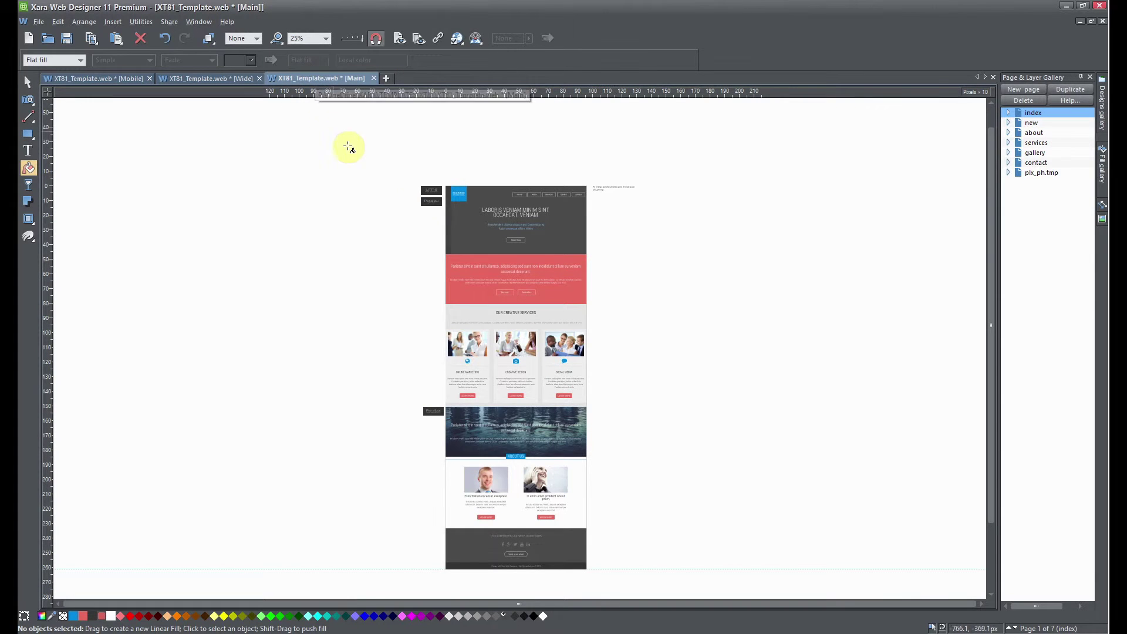
{"action": "scroll", "coordinate": [553, 195], "scroll_direction": "up", "scroll_amount": 1}
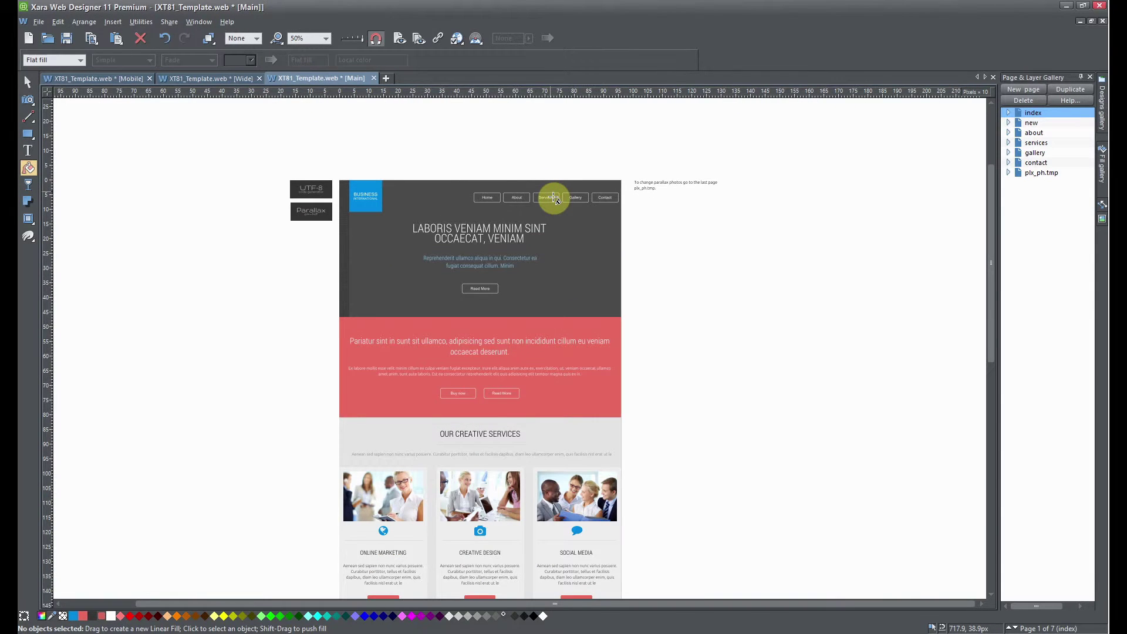
{"action": "double_click", "coordinate": [553, 198]}
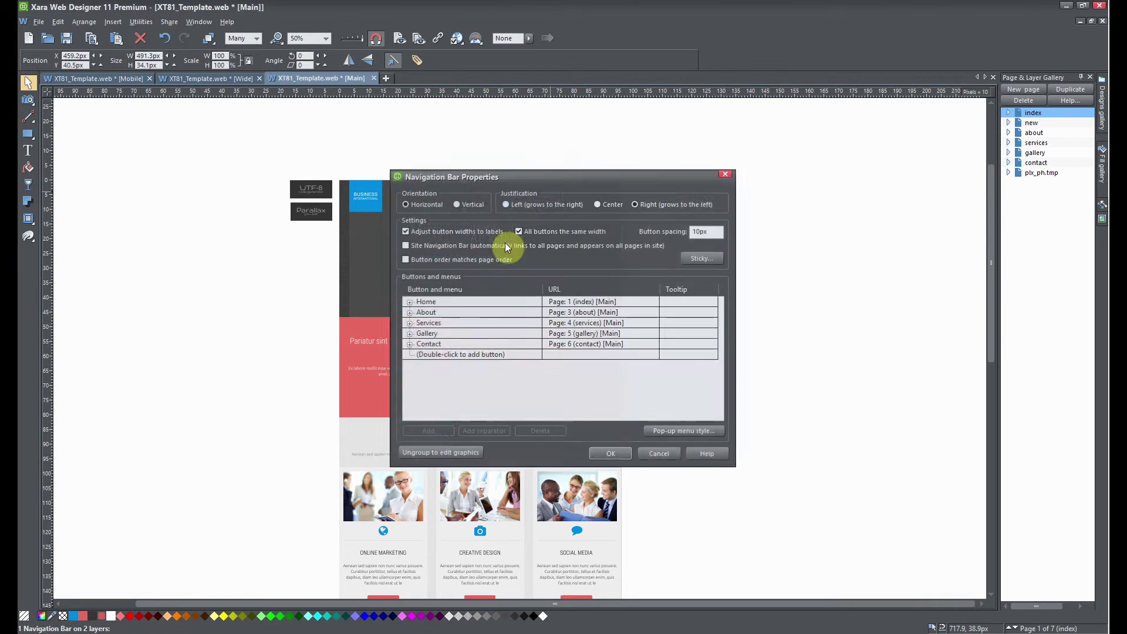
{"action": "double_click", "coordinate": [434, 354]}
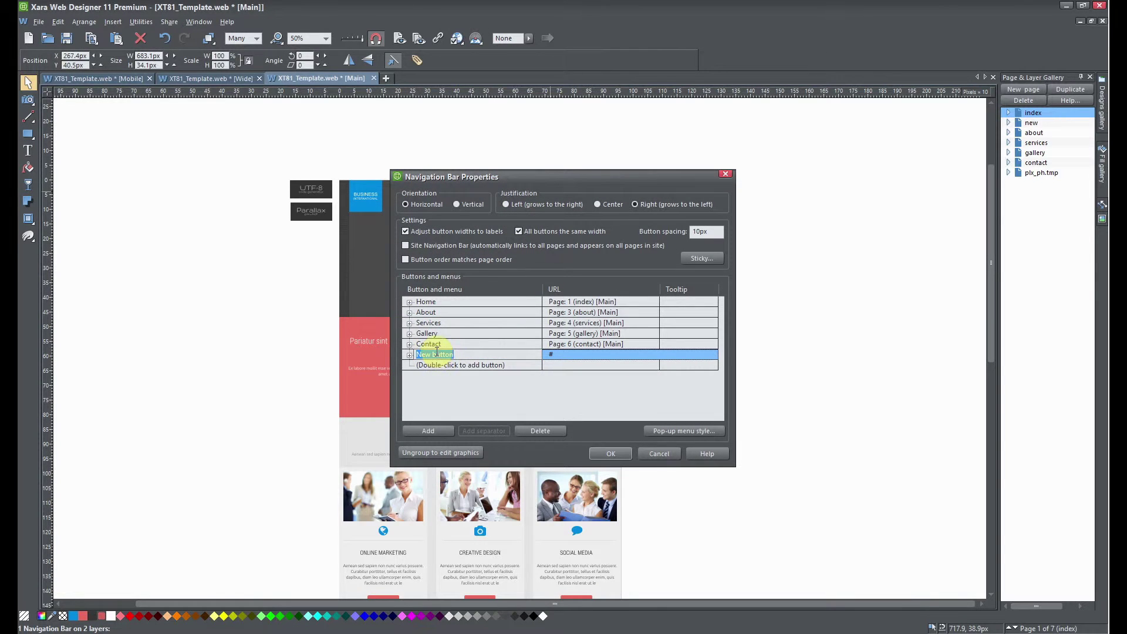
Link the Main variant's "new" navigation button to the page "new" and apply the navigation bar changes.
{"action": "left_click", "coordinate": [562, 353]}
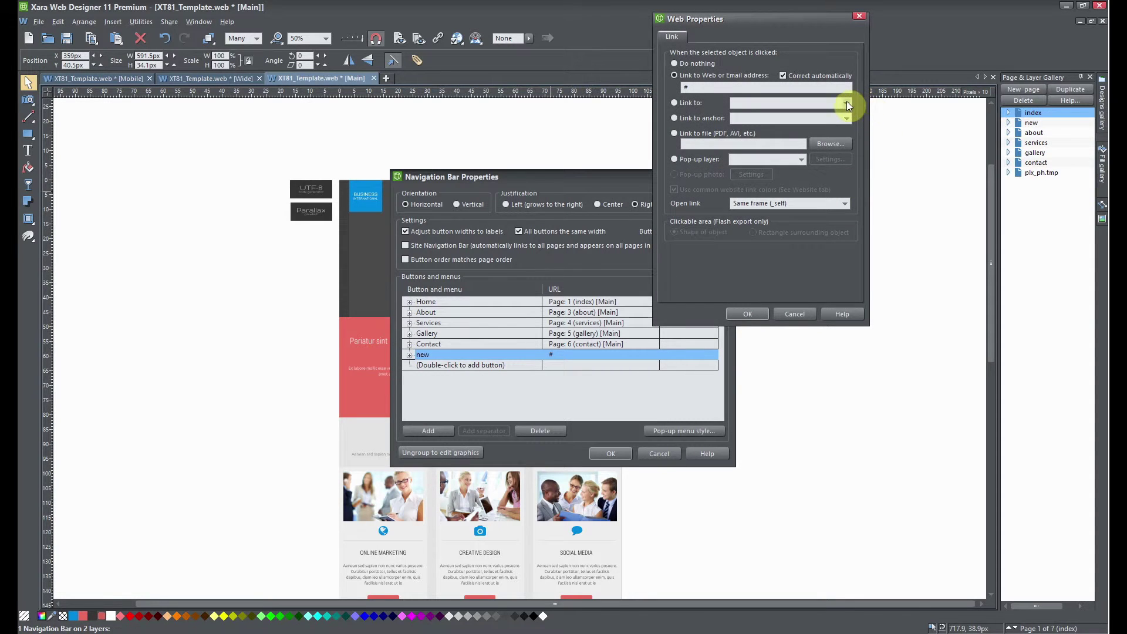
{"action": "left_click", "coordinate": [847, 103]}
{"action": "left_click", "coordinate": [788, 156]}
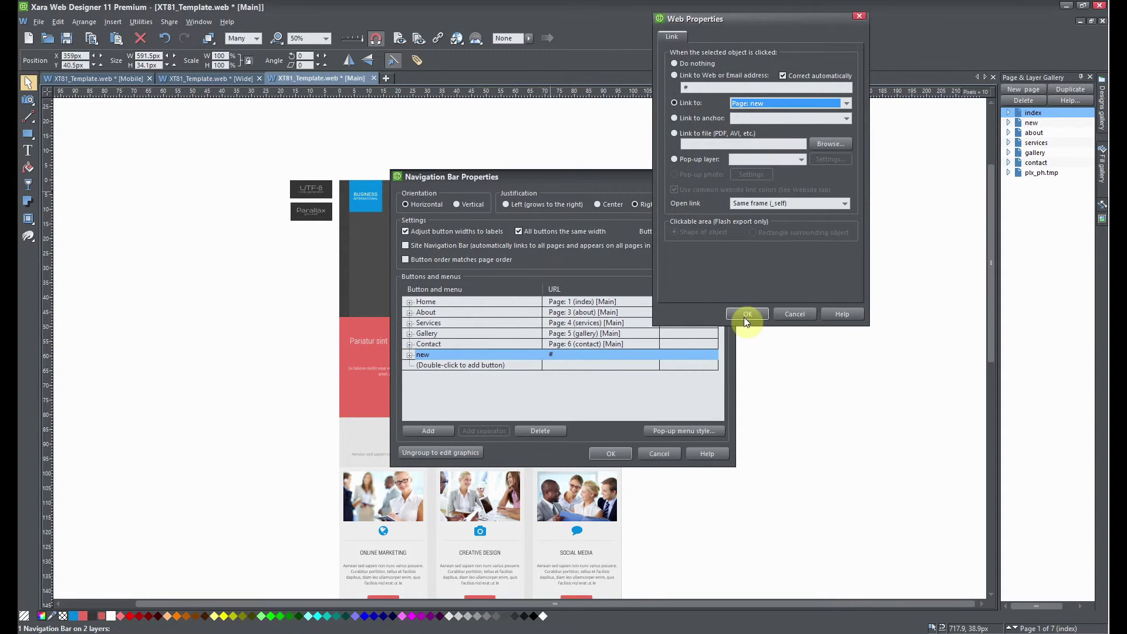
{"action": "left_click", "coordinate": [745, 315]}
{"action": "left_click", "coordinate": [611, 453]}
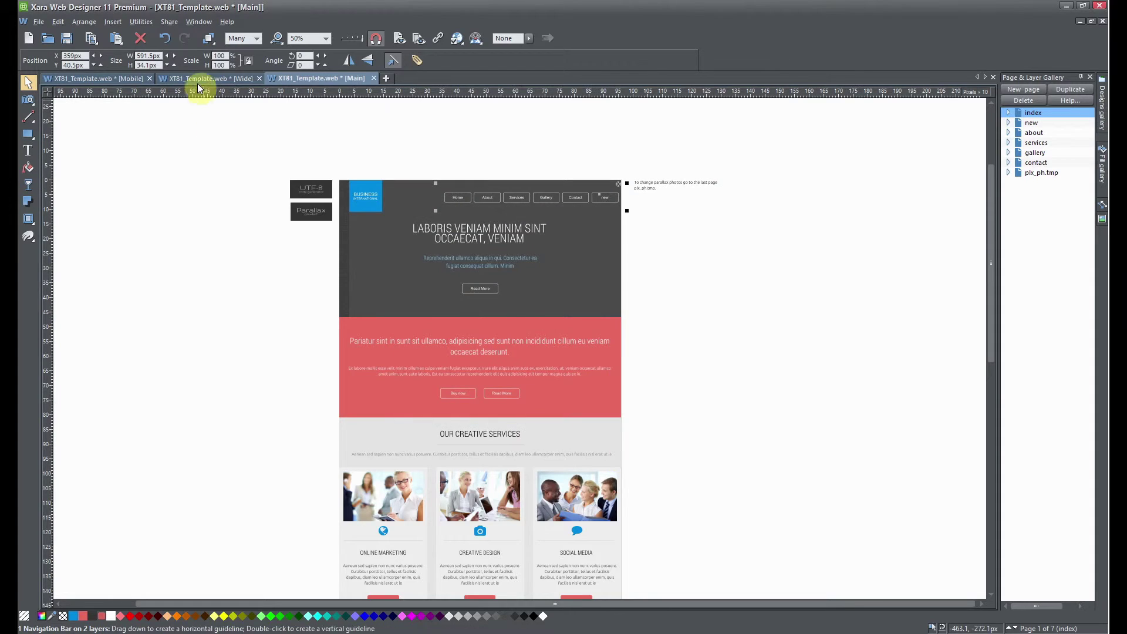
Add a button labelled "new" after Contact in the navigation bar of the Wide variant's index page.
{"action": "left_click", "coordinate": [199, 79]}
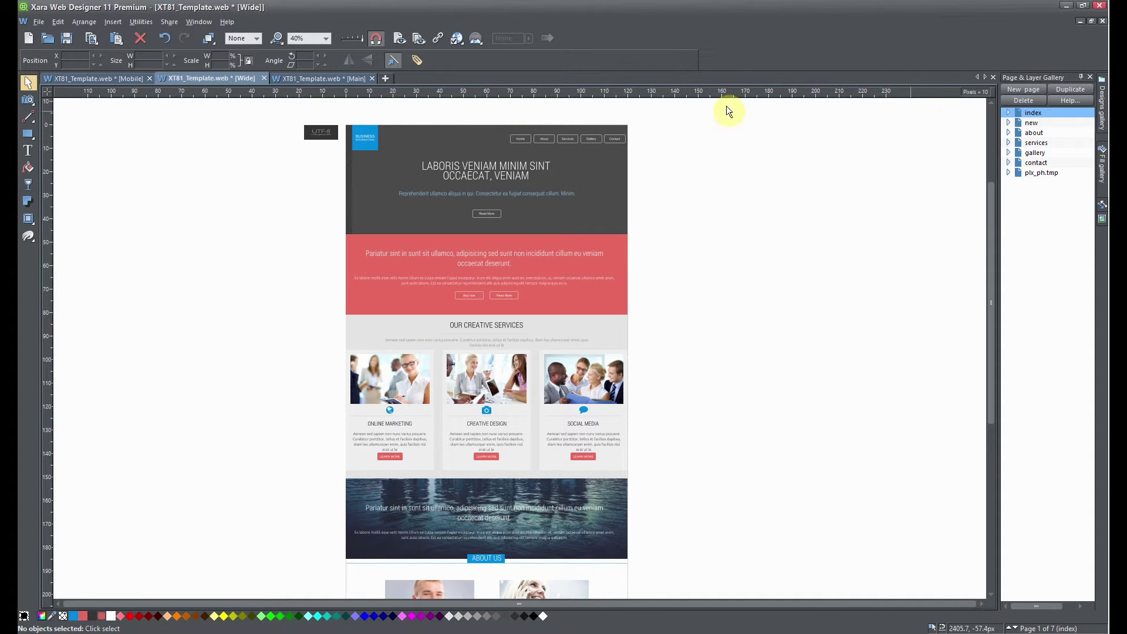
{"action": "double_click", "coordinate": [544, 137]}
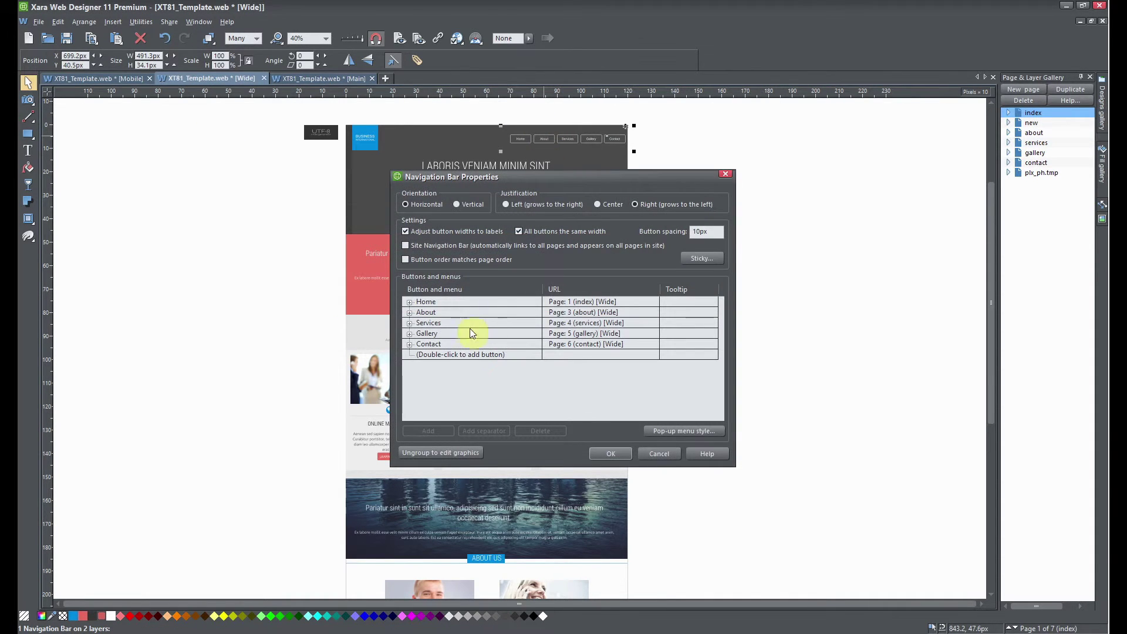
{"action": "double_click", "coordinate": [467, 354]}
{"action": "type", "text": "new"}
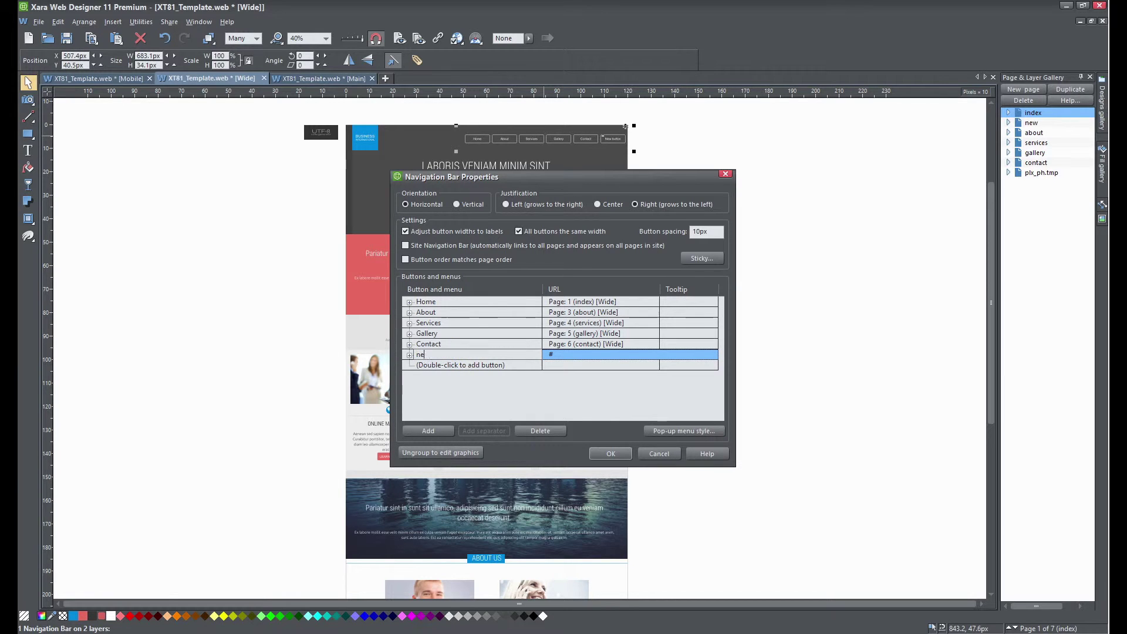
Link the Wide variant's "new" navigation button to the page "new" and apply the navigation bar changes.
{"action": "double_click", "coordinate": [603, 355]}
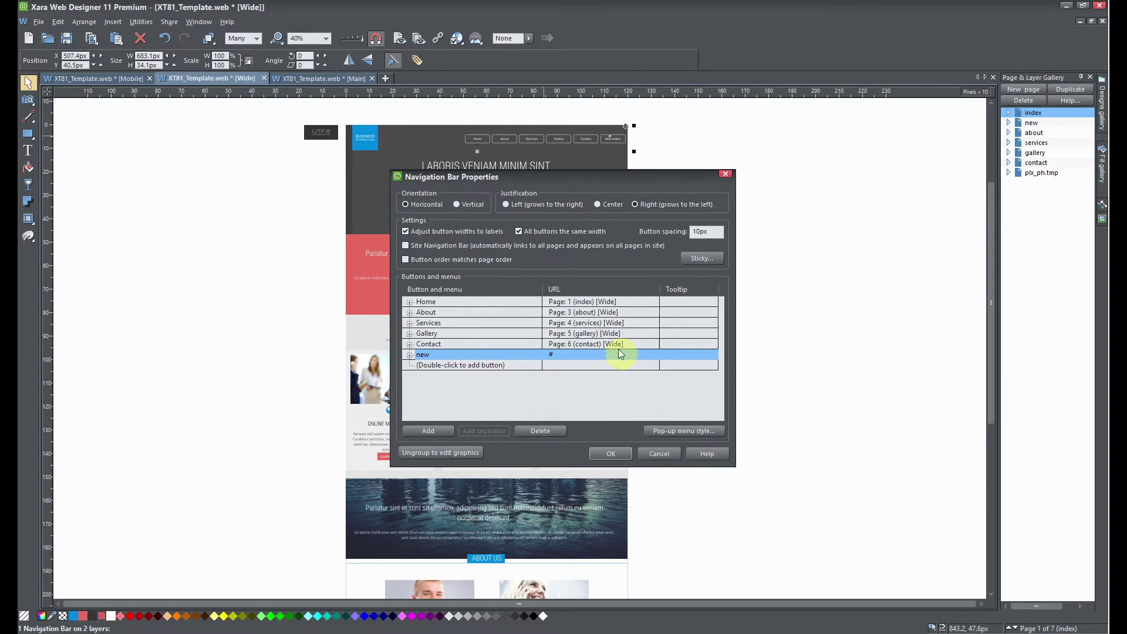
{"action": "left_click", "coordinate": [846, 103]}
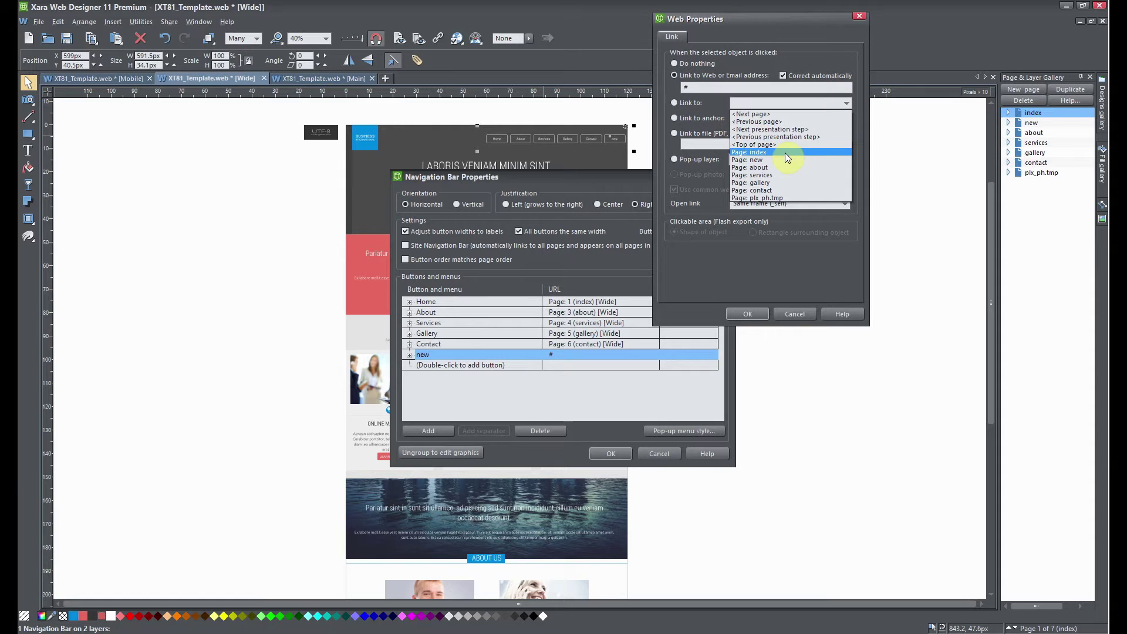
{"action": "left_click", "coordinate": [785, 156]}
{"action": "left_click", "coordinate": [747, 314]}
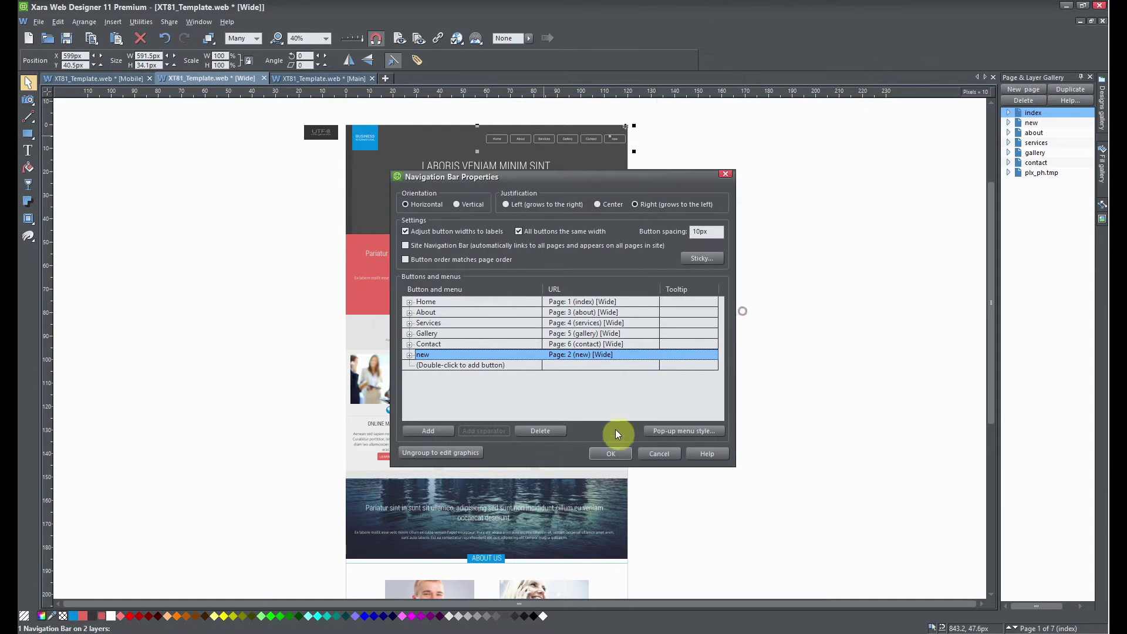
{"action": "left_click", "coordinate": [608, 454]}
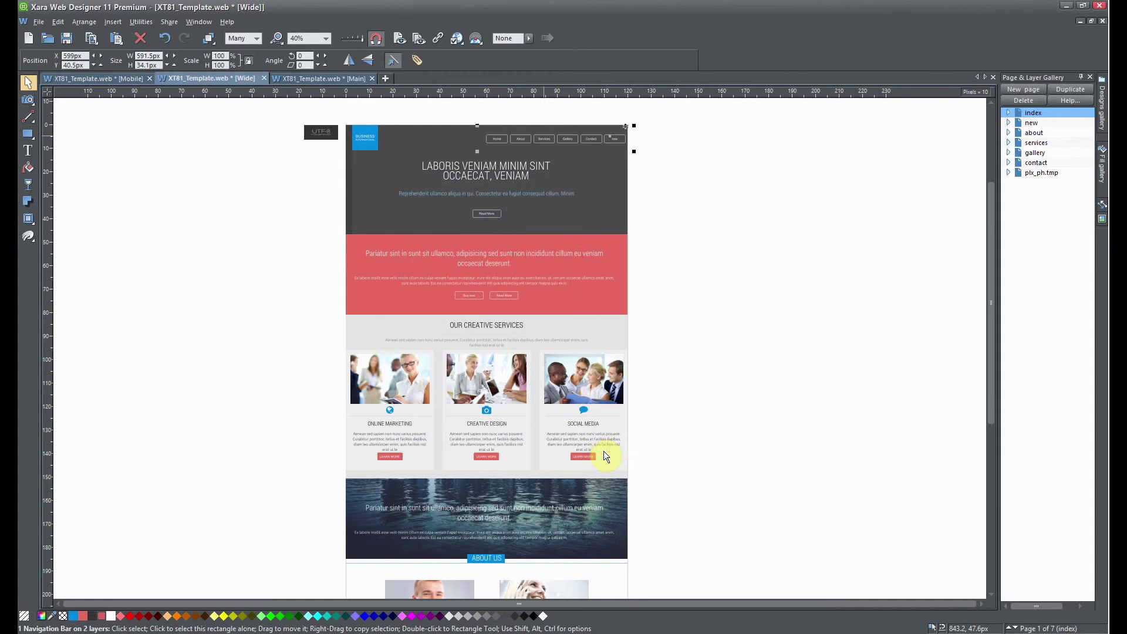
Preview the whole website from the Main variant and open the "new" page through its navigation button.
{"action": "left_click", "coordinate": [301, 79]}
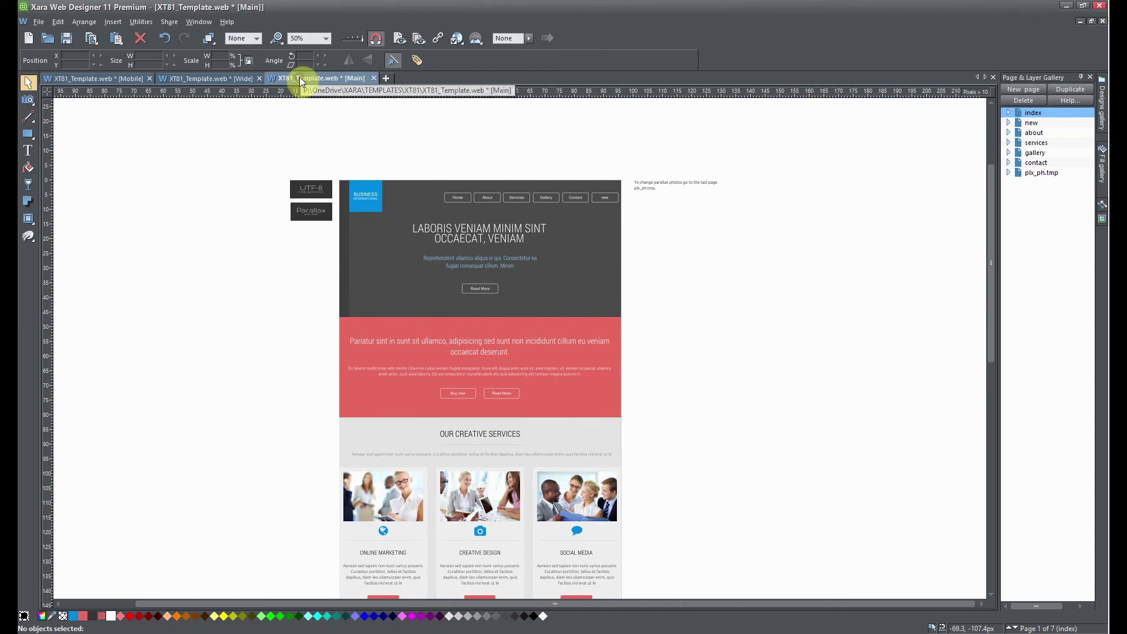
{"action": "left_click", "coordinate": [417, 37]}
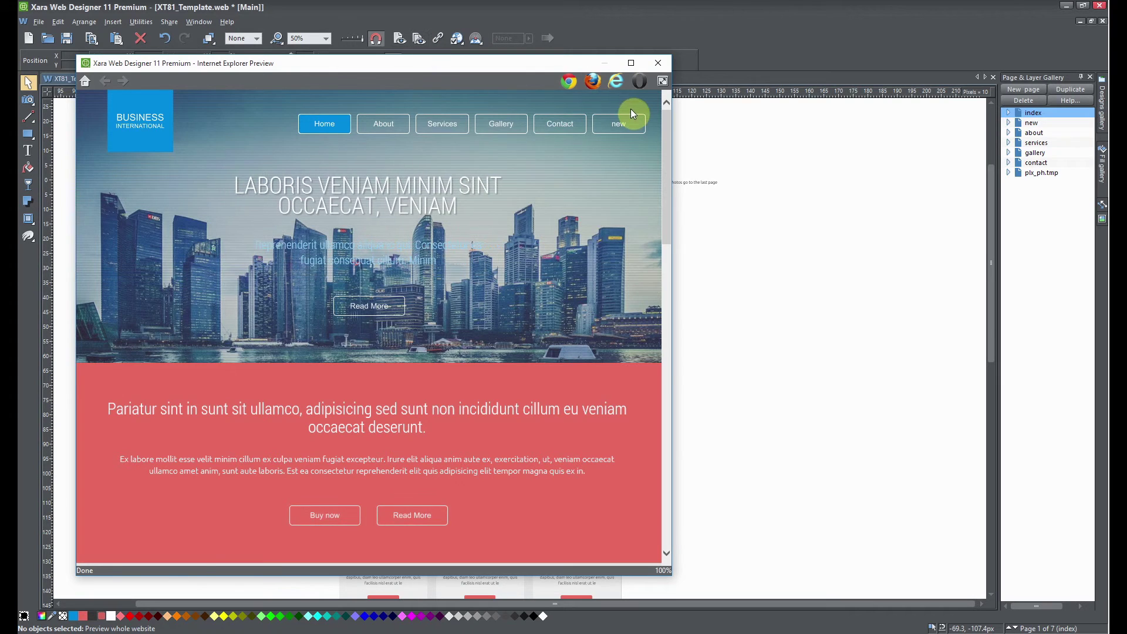
{"action": "left_click", "coordinate": [628, 125]}
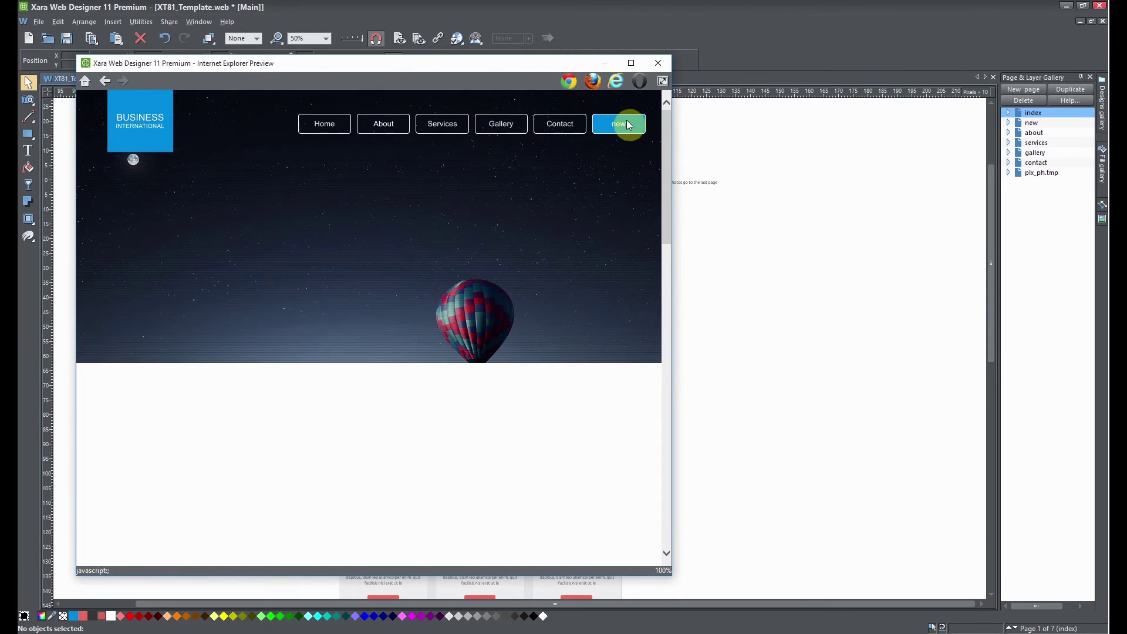
Examine the parallax header of the "new" page by scrolling it in the preview at the current and at a wider window width.
{"action": "scroll", "coordinate": [554, 262], "scroll_direction": "down", "scroll_amount": 4}
{"action": "scroll", "coordinate": [554, 263], "scroll_direction": "up", "scroll_amount": 2}
{"action": "scroll", "coordinate": [553, 261], "scroll_direction": "up", "scroll_amount": 3}
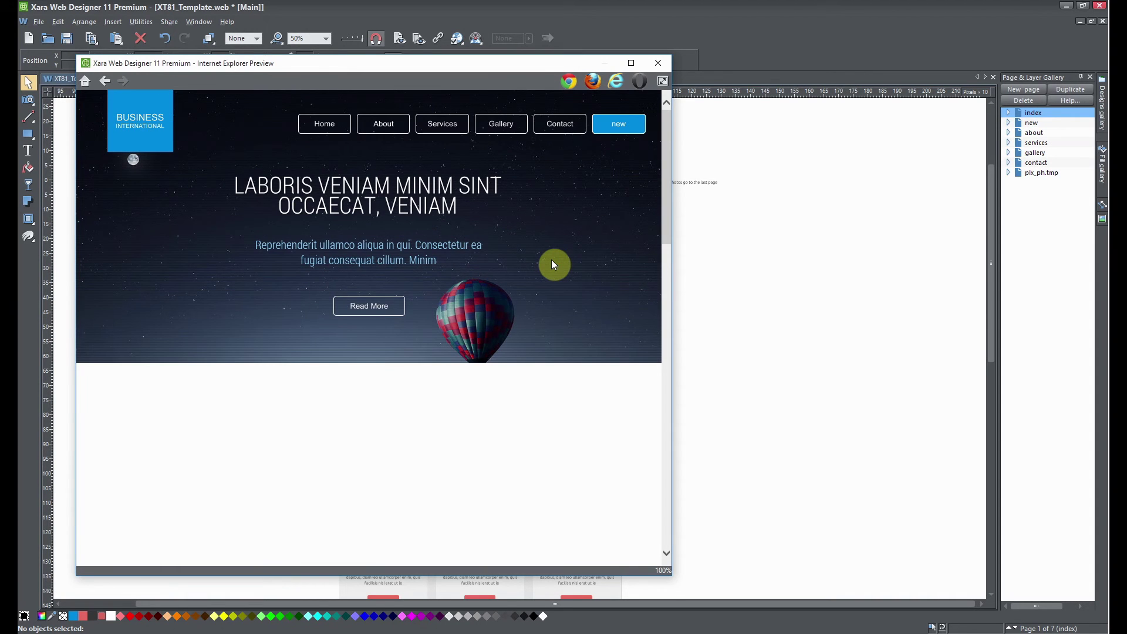
{"action": "left_click_drag", "start_coordinate": [672, 297], "coordinate": [914, 282]}
{"action": "scroll", "coordinate": [780, 304], "scroll_direction": "down", "scroll_amount": 2}
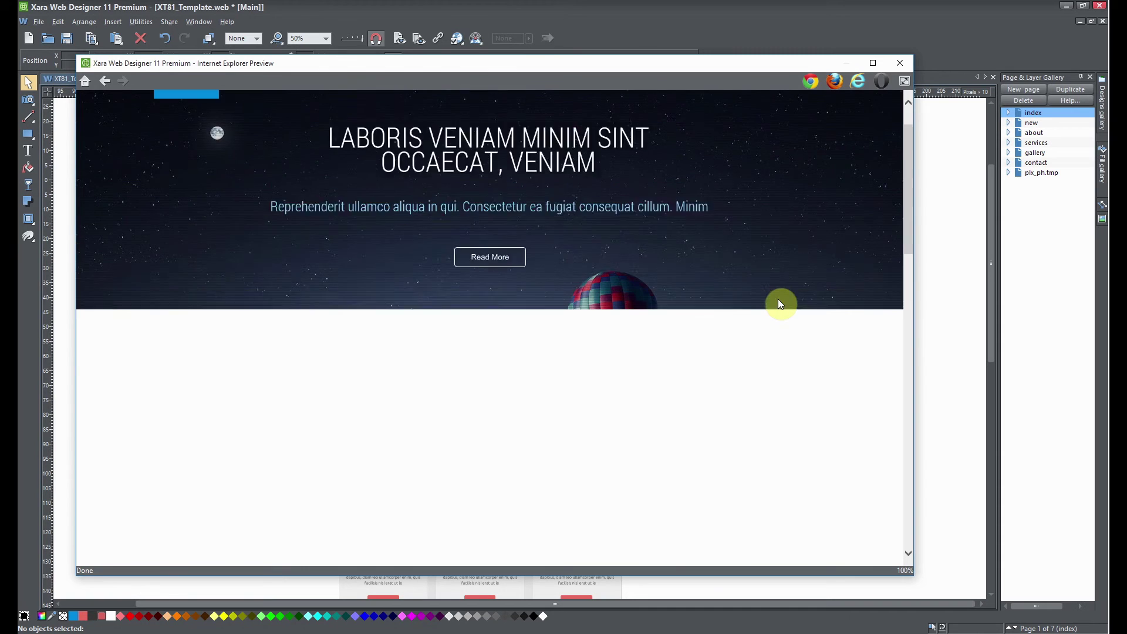
Check the "new" page's header in the maximized preview and in a narrowed preview window, and close the preview.
{"action": "left_click", "coordinate": [874, 64]}
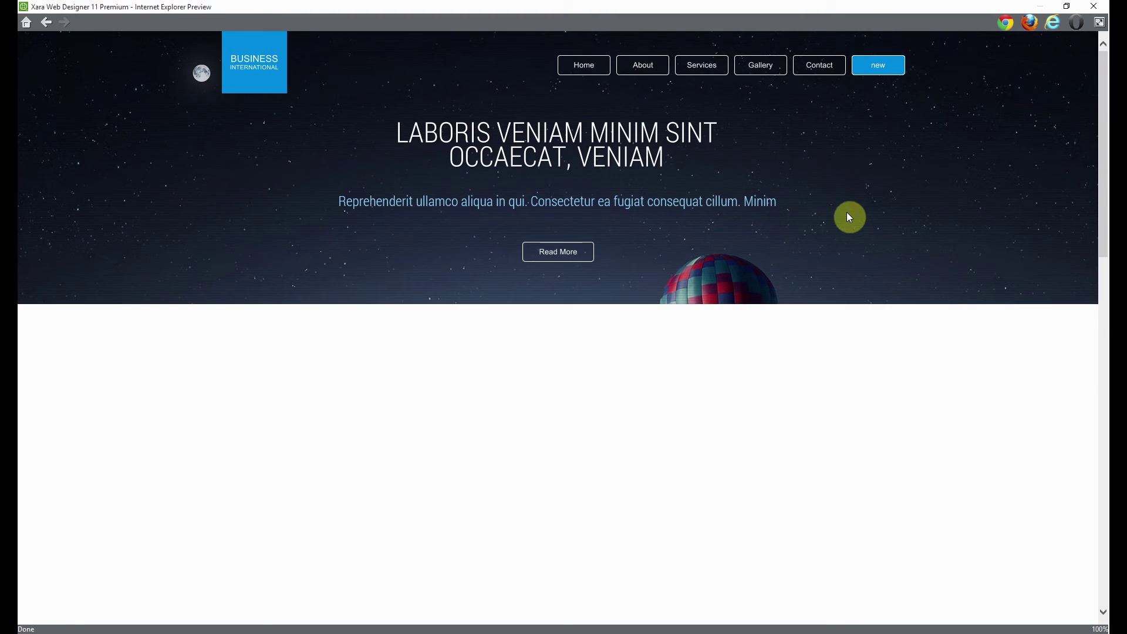
{"action": "left_click", "coordinate": [1067, 5]}
{"action": "left_click_drag", "start_coordinate": [913, 247], "coordinate": [703, 272]}
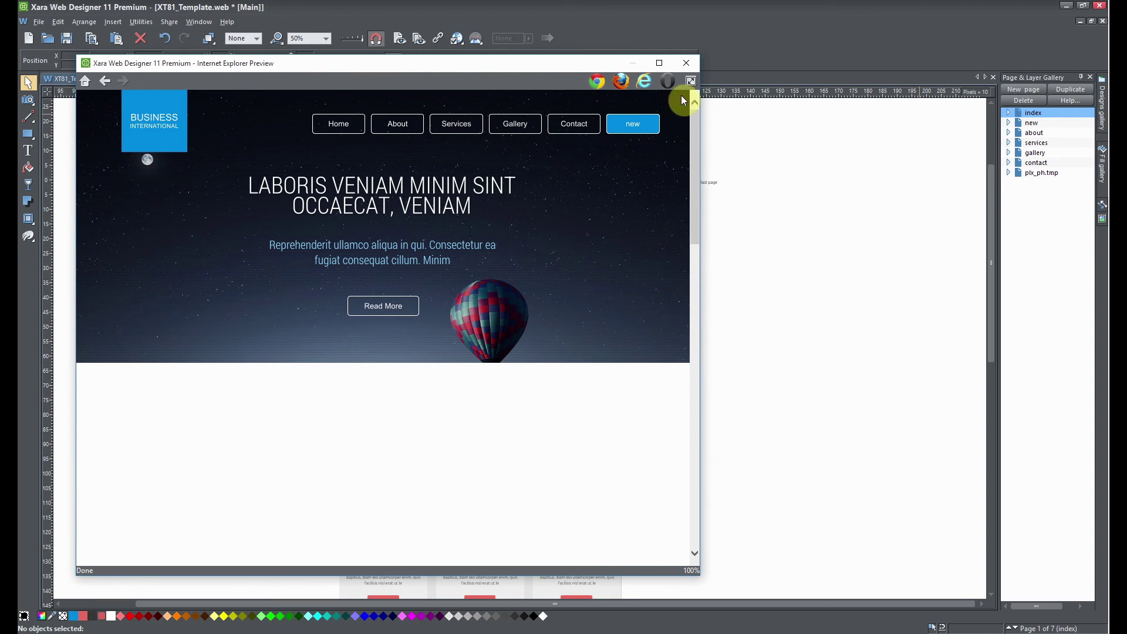
{"action": "left_click", "coordinate": [686, 62]}
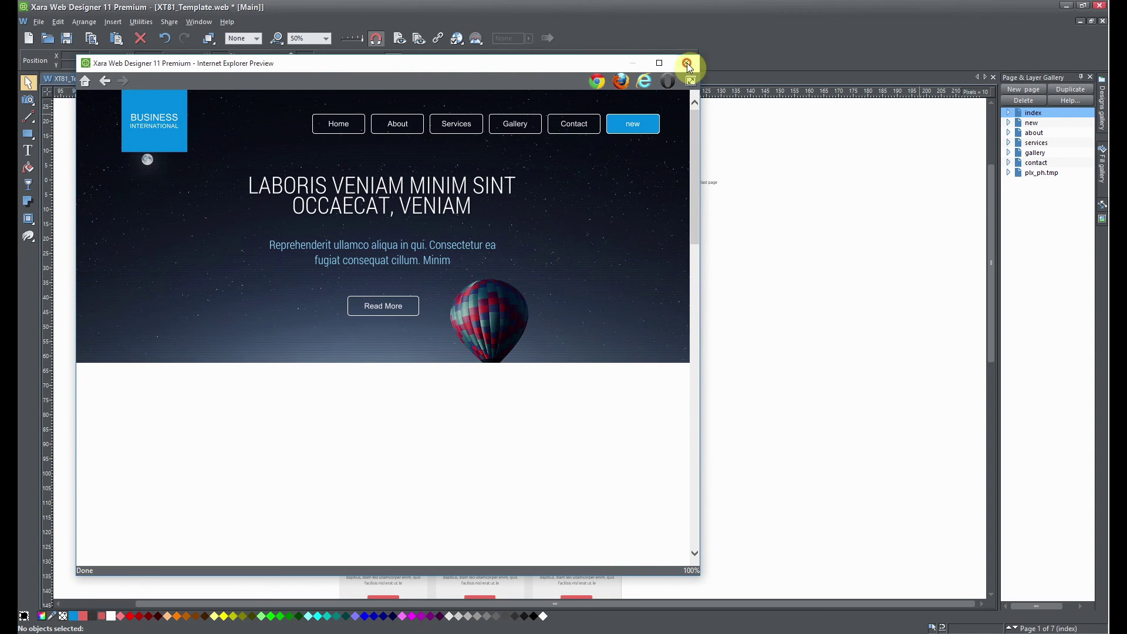
{"action": "scroll", "coordinate": [540, 281], "scroll_direction": "down", "scroll_amount": 1}
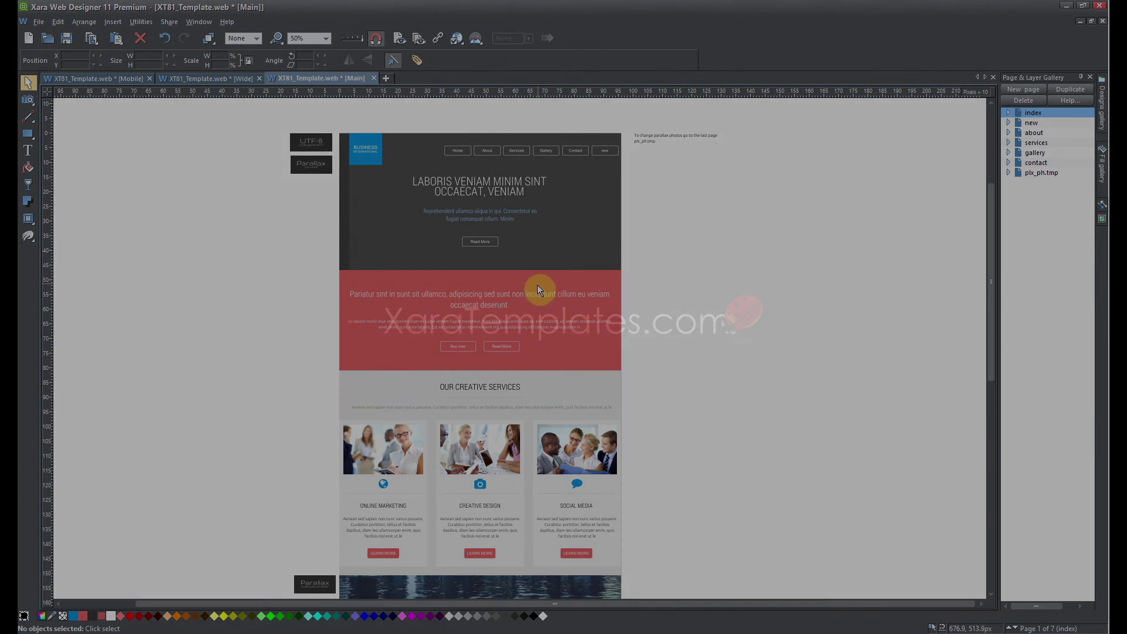